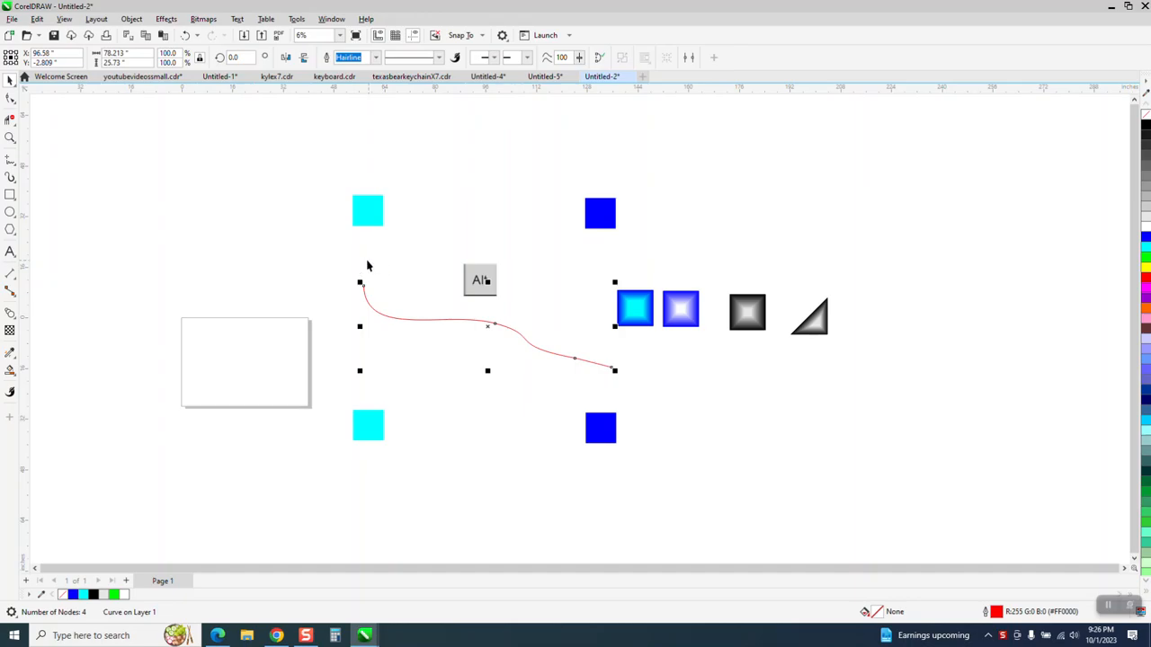
Blend the upper cyan square into the upper blue square with 100 steps
left_click_drag(321, 174, 663, 265)
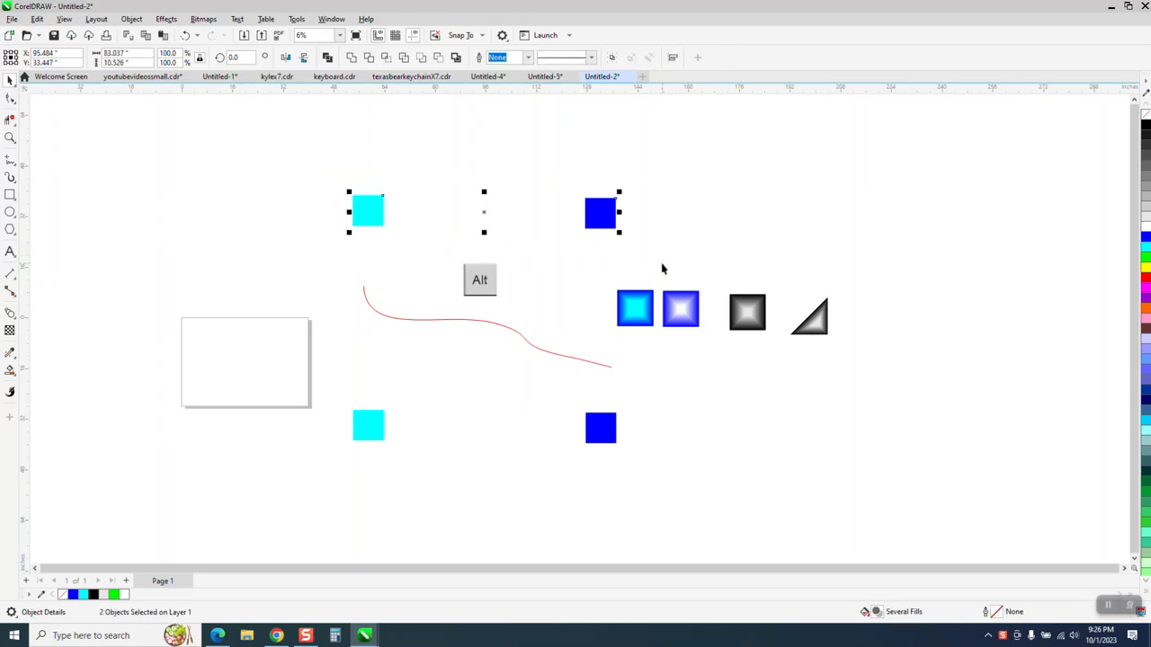
left_click(174, 23)
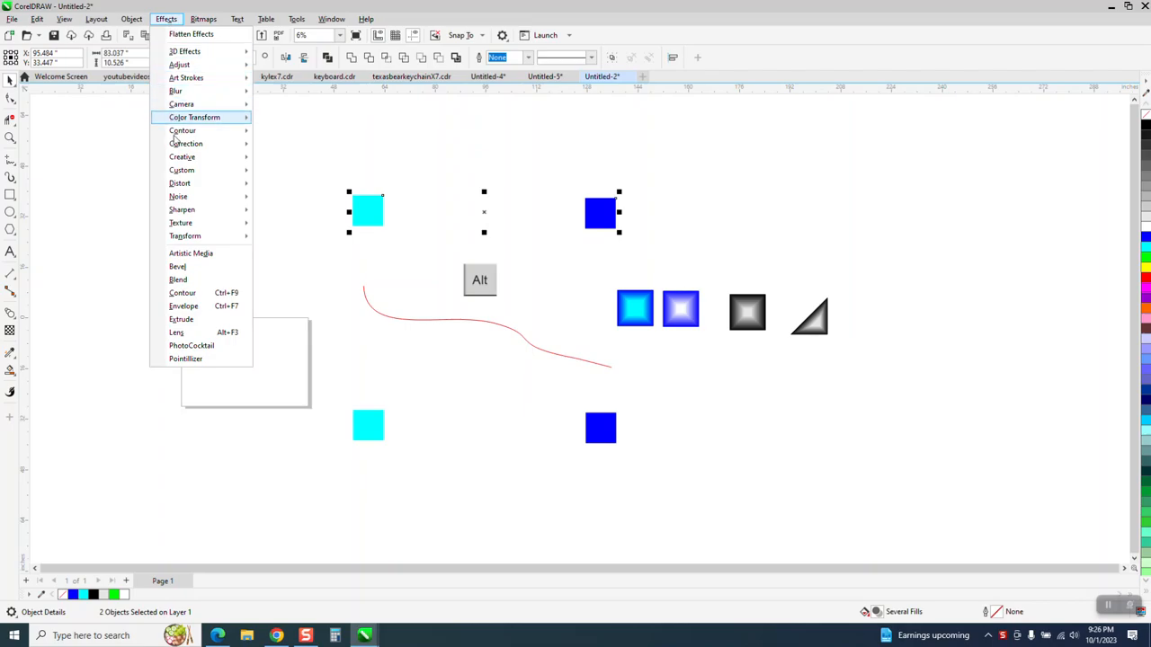
left_click(179, 280)
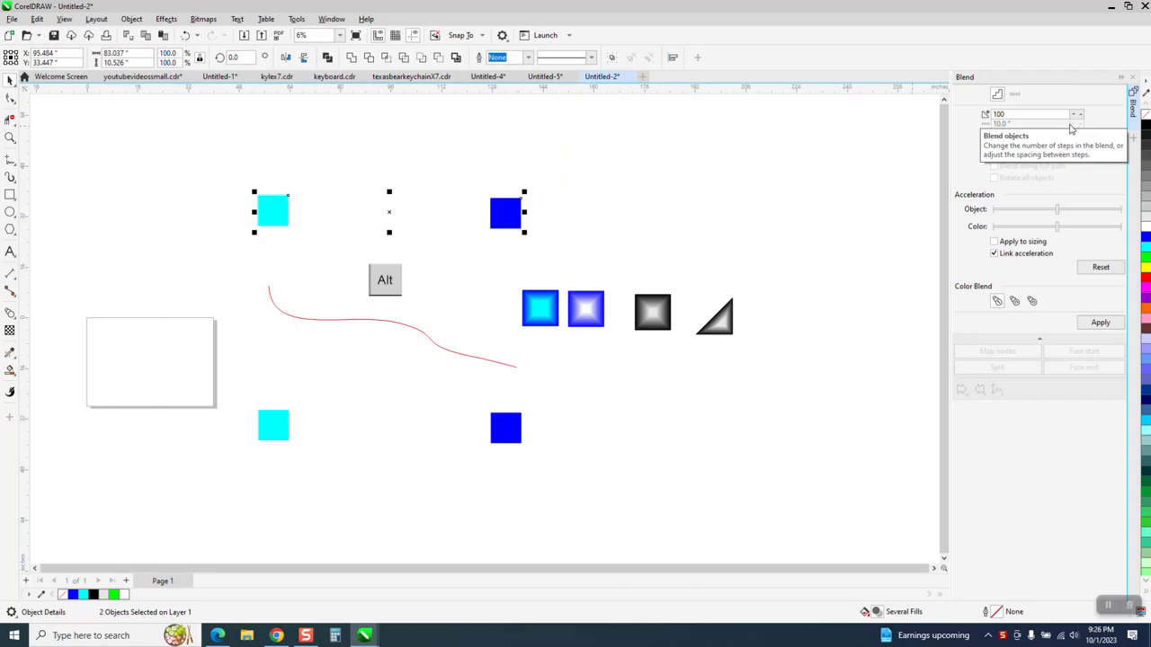
left_click(1098, 323)
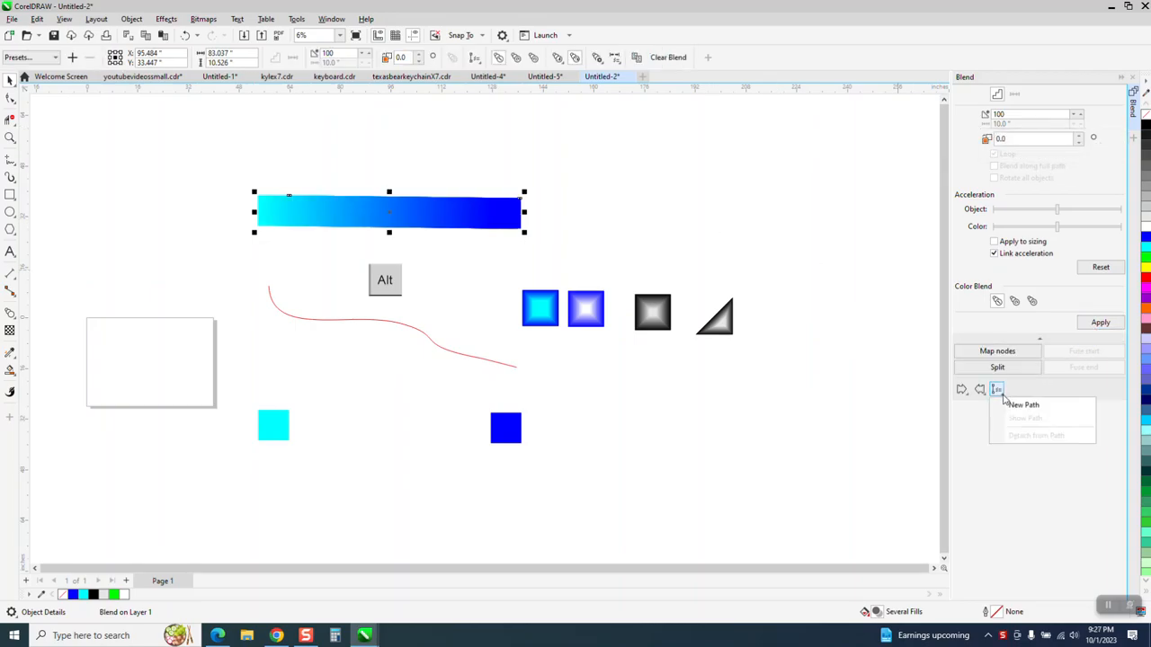
Attach the blend to the red curve as its new path and blend along the full path
left_click(543, 340)
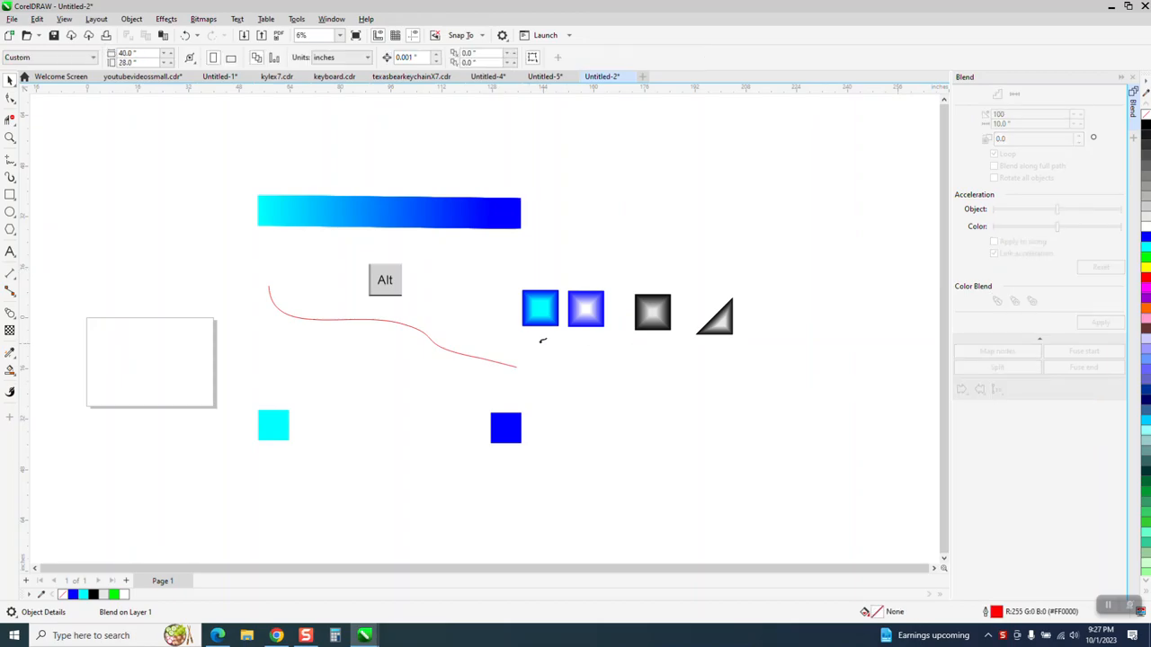
left_click(447, 348)
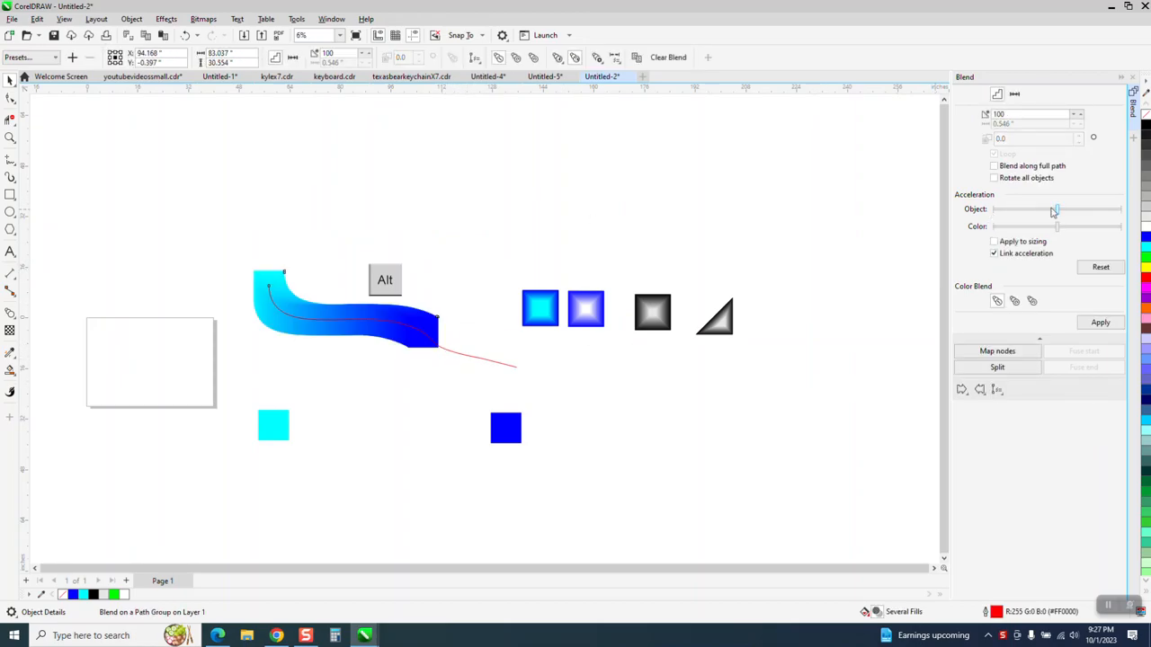
left_click(994, 166)
left_click(1092, 323)
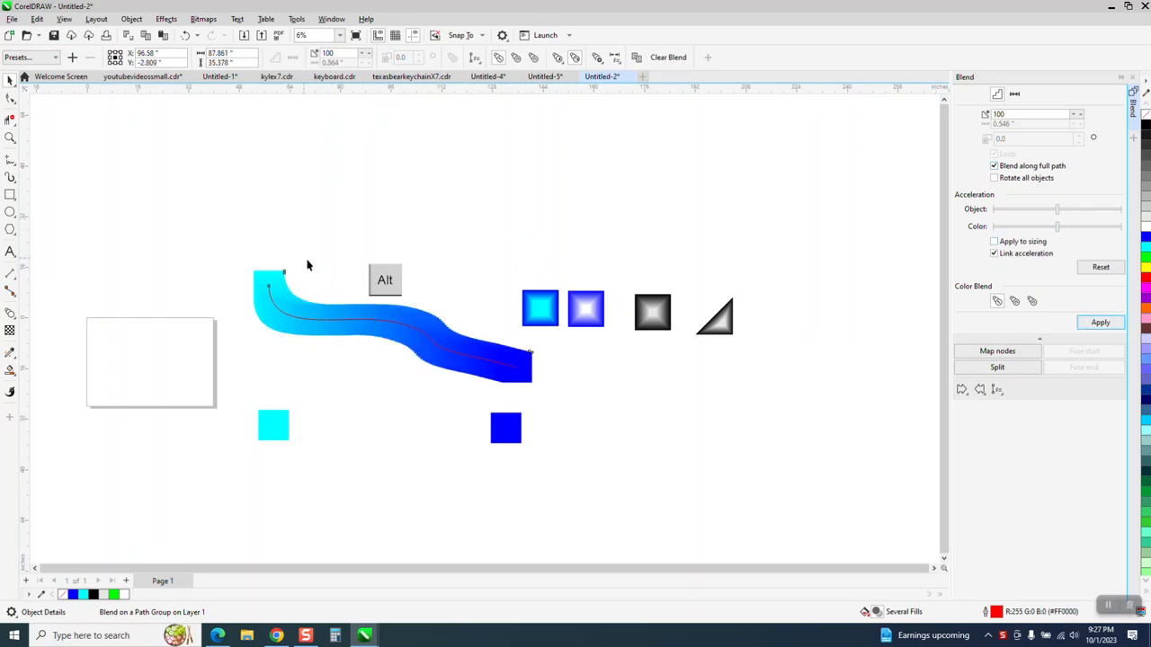
Set the red-curve blend to 900 steps and inspect its smoothness up close
double_click(324, 55)
type("900")
key("Return")
key("z")
left_click_drag(248, 259, 634, 427)
Move the remaining blue square farther down and blend the remaining cyan square into it along a freehand wavy path
scroll(126, 172, "down", 1)
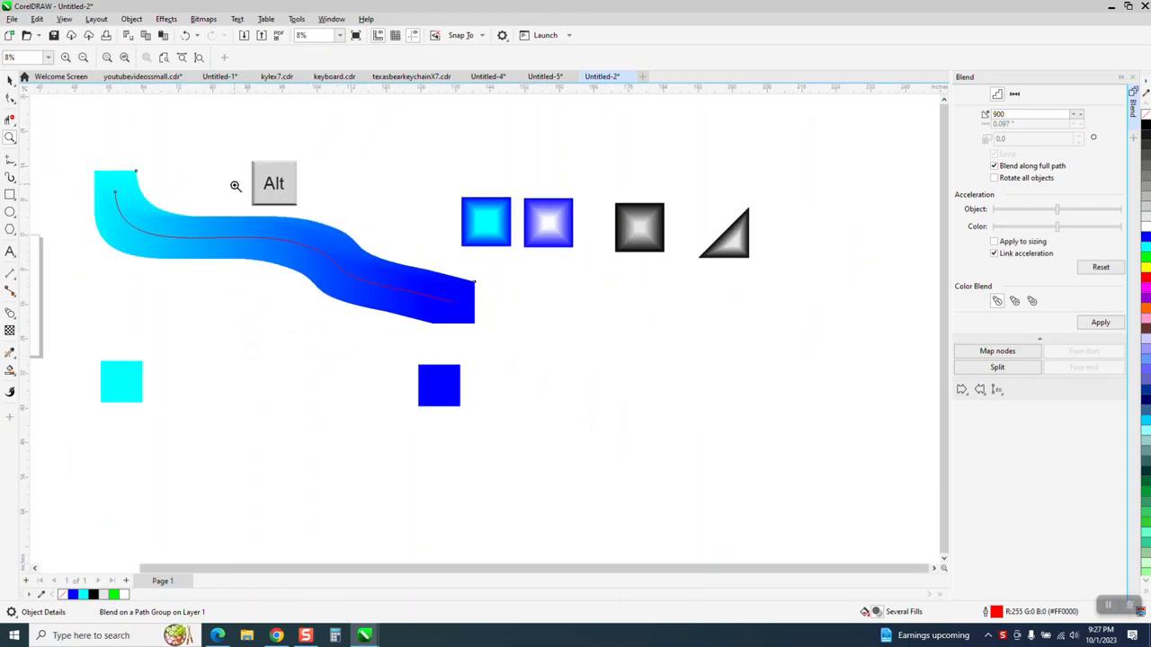
scroll(235, 185, "down", 1)
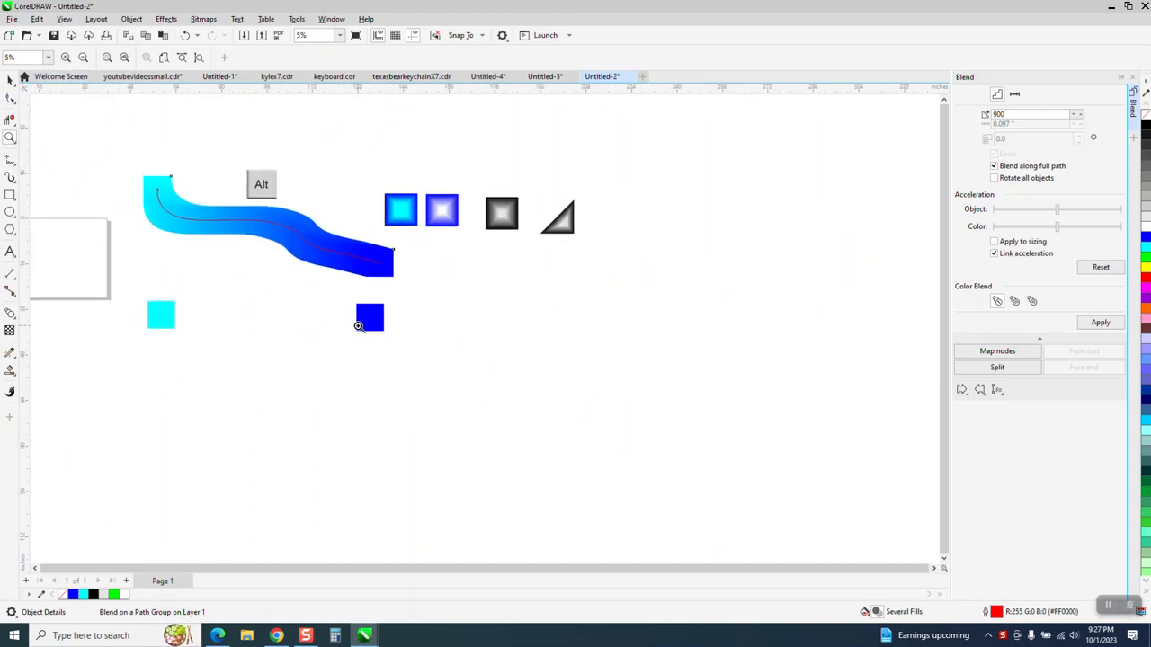
left_click(10, 80)
left_click_drag(380, 321, 389, 433)
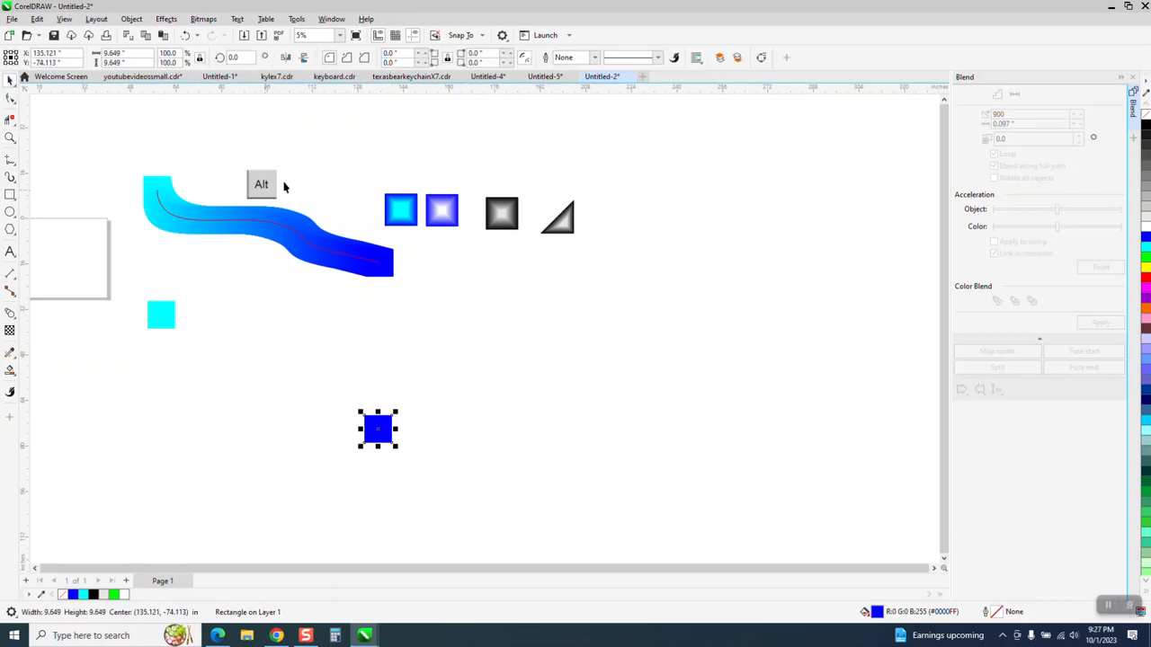
left_click(10, 312)
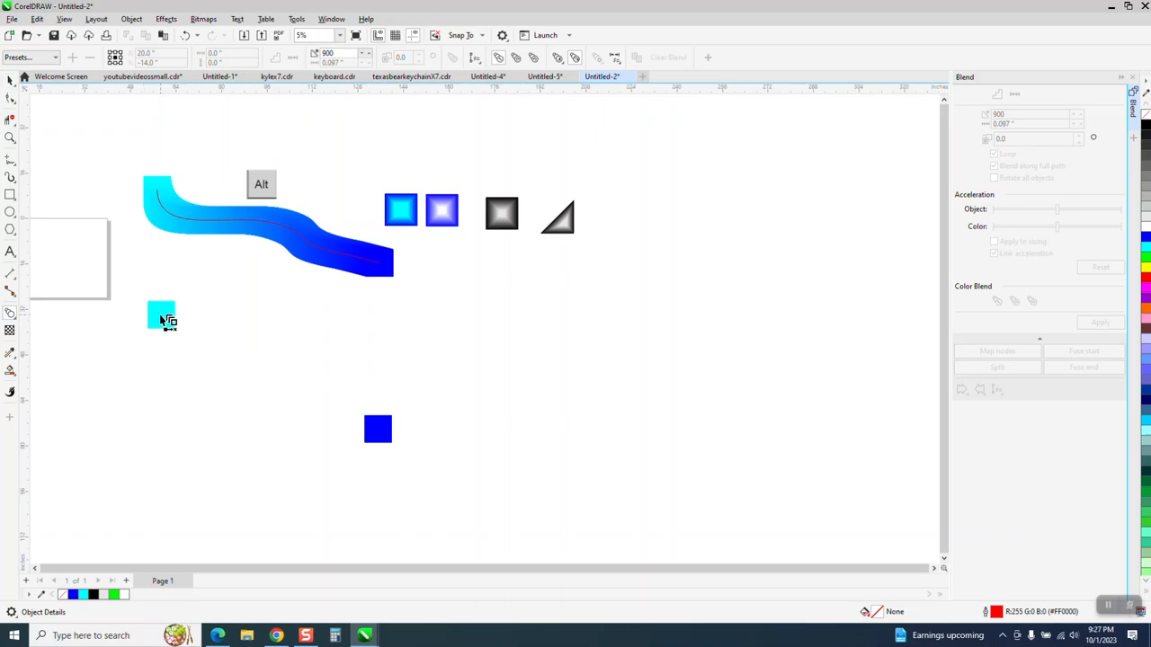
mouse_move(162, 321)
left_mouse_down()
mouse_move(209, 321)
mouse_move(268, 377)
mouse_move(331, 391)
mouse_move(377, 428)
left_mouse_up()
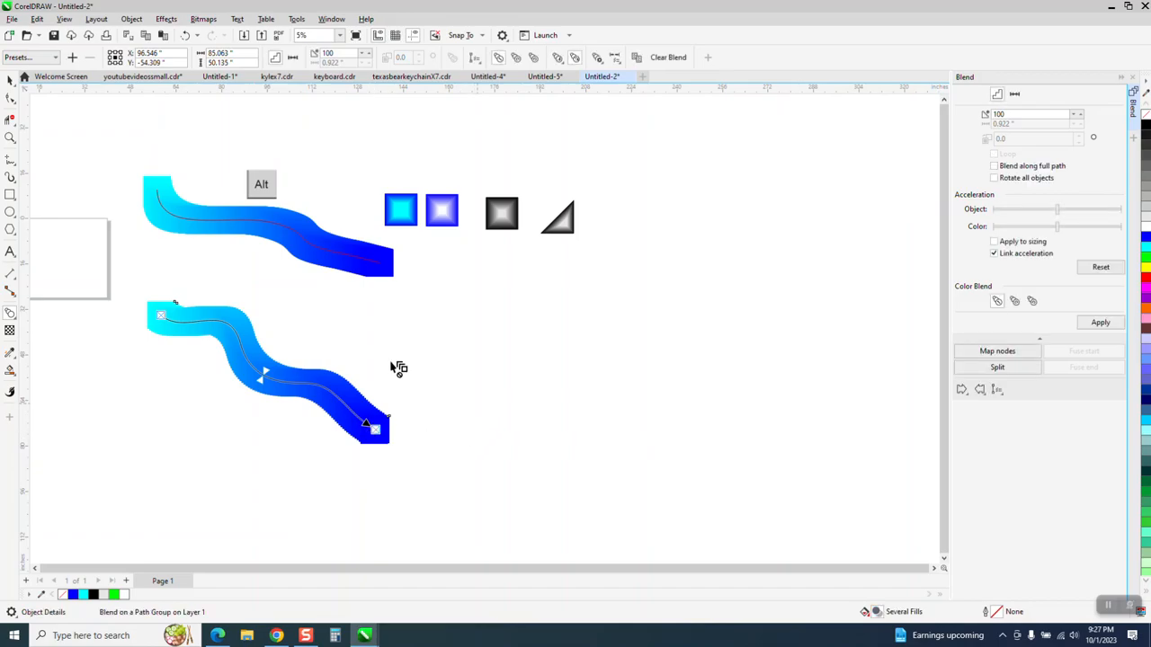
Set the freehand-path blend to 900 steps and inspect the result up close
double_click(347, 55)
type("90")
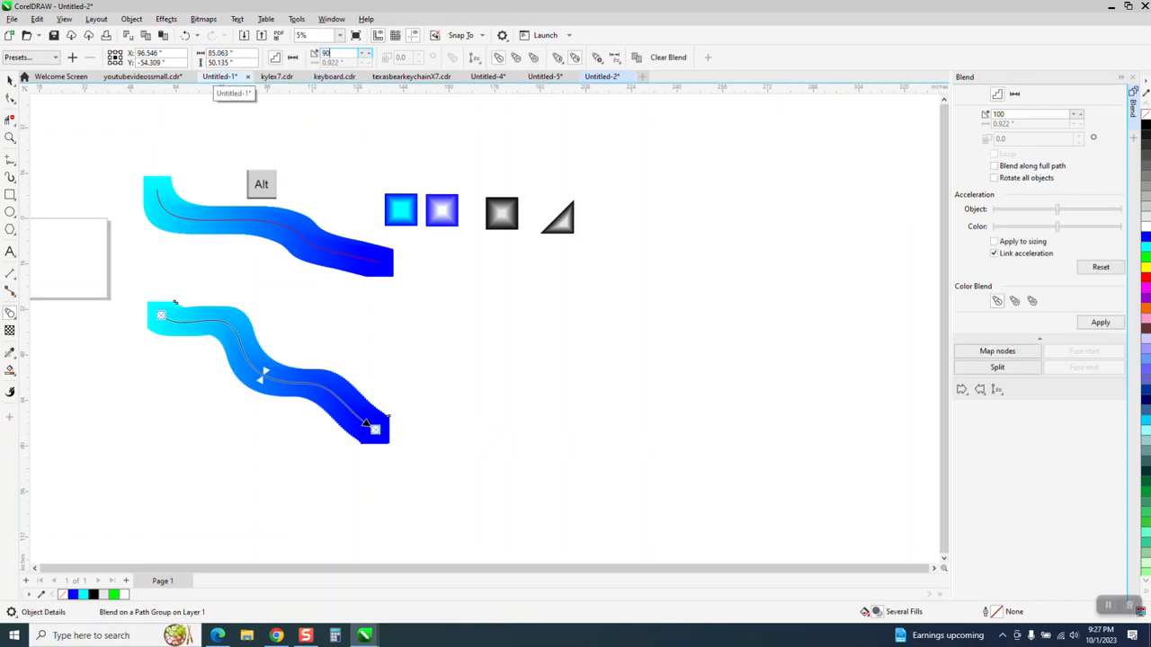
key("Return")
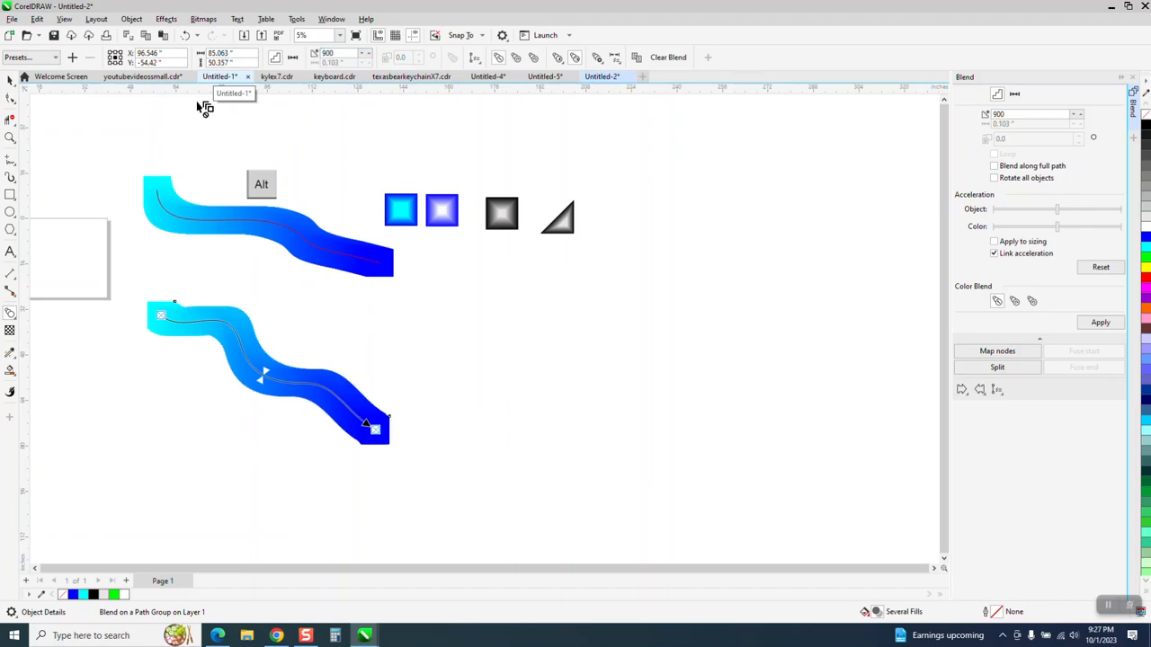
left_click(10, 138)
left_click_drag(145, 283, 433, 468)
scroll(286, 378, "down", 1)
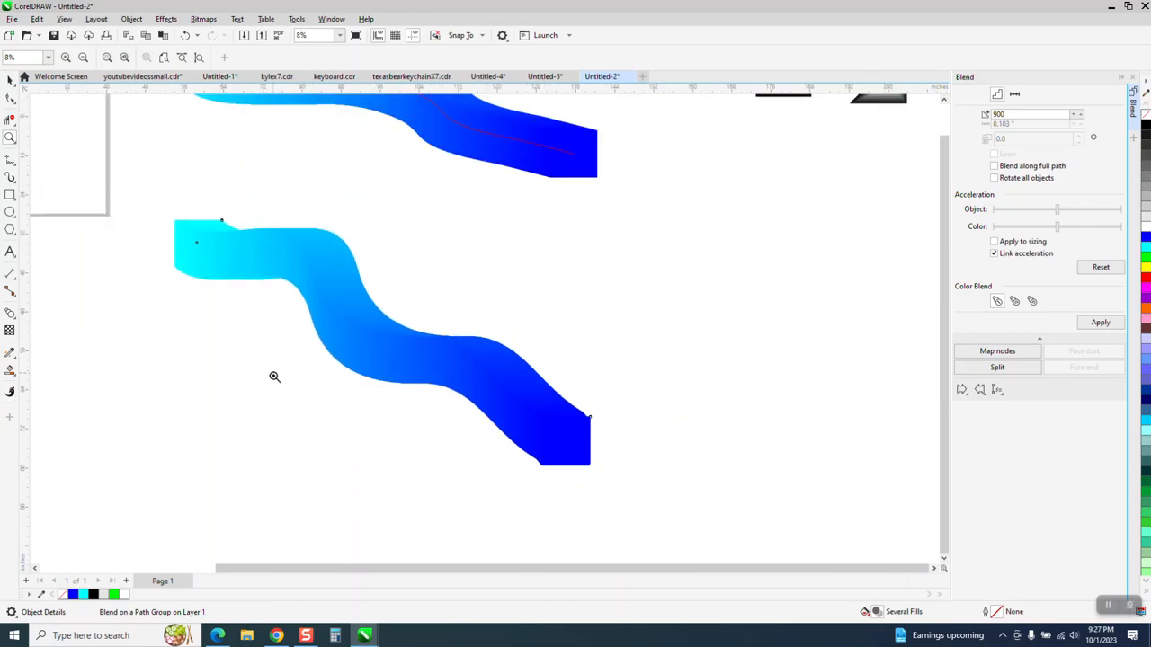
Draw a square about 15.3 inches wide below the sample squares, filled blue with no outline
scroll(271, 385, "down", 1)
scroll(260, 395, "down", 1)
left_click_drag(338, 168, 702, 330)
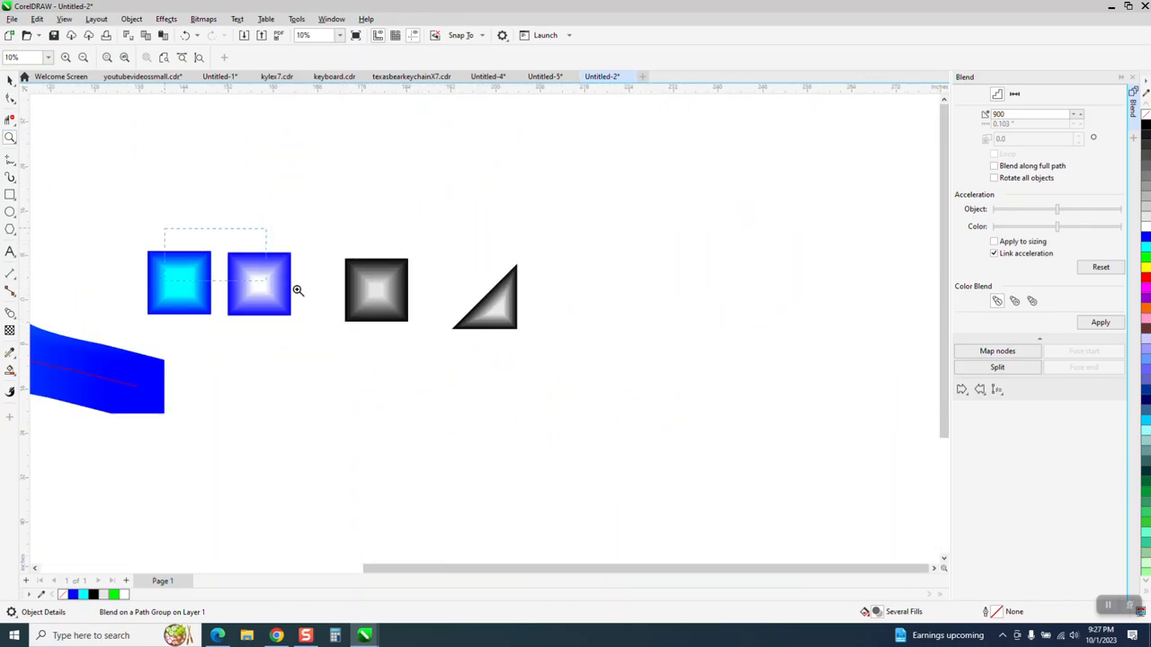
left_click_drag(298, 291, 550, 346)
scroll(549, 319, "down", 3)
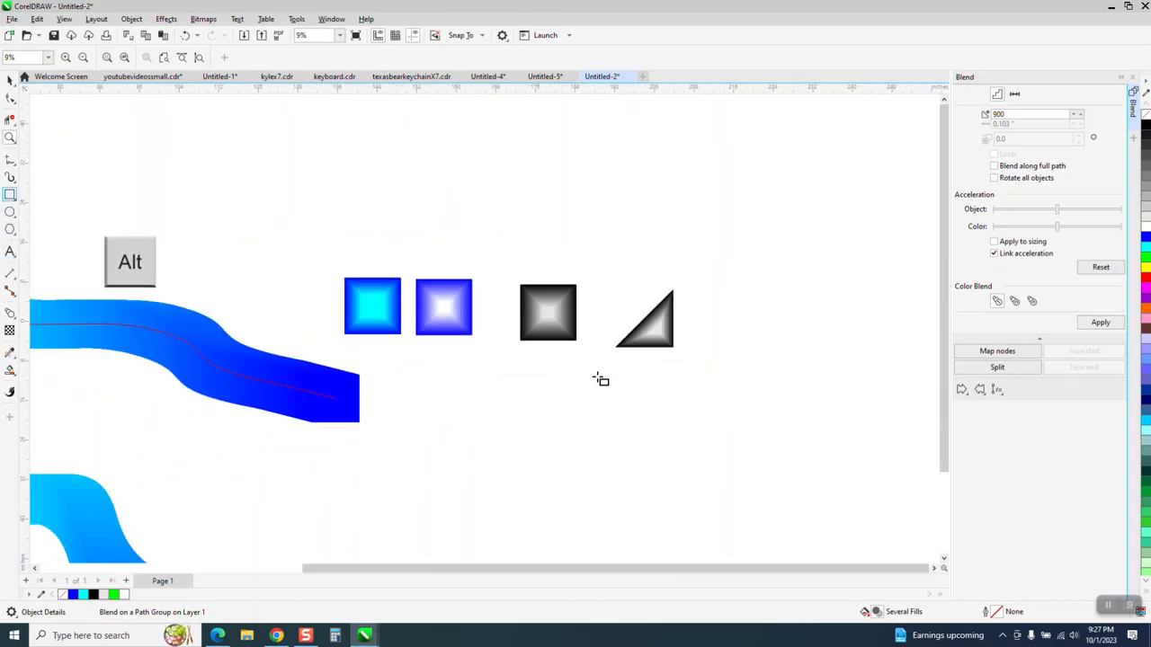
left_click_drag(565, 390, 482, 469)
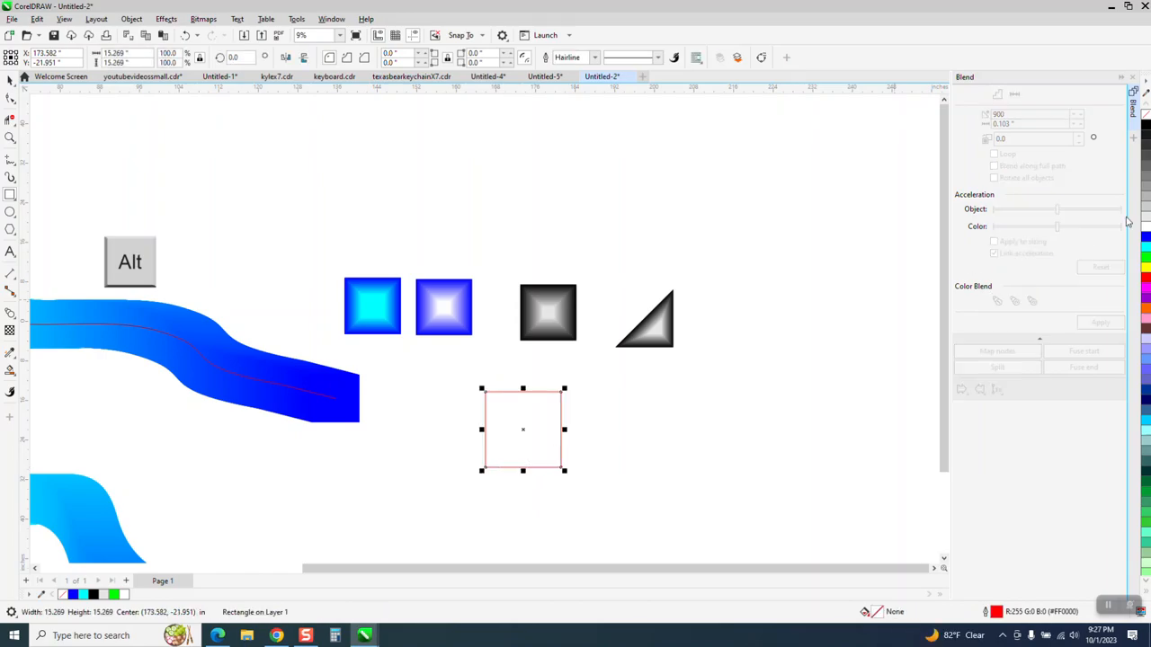
left_click(1144, 238)
right_click(1146, 109)
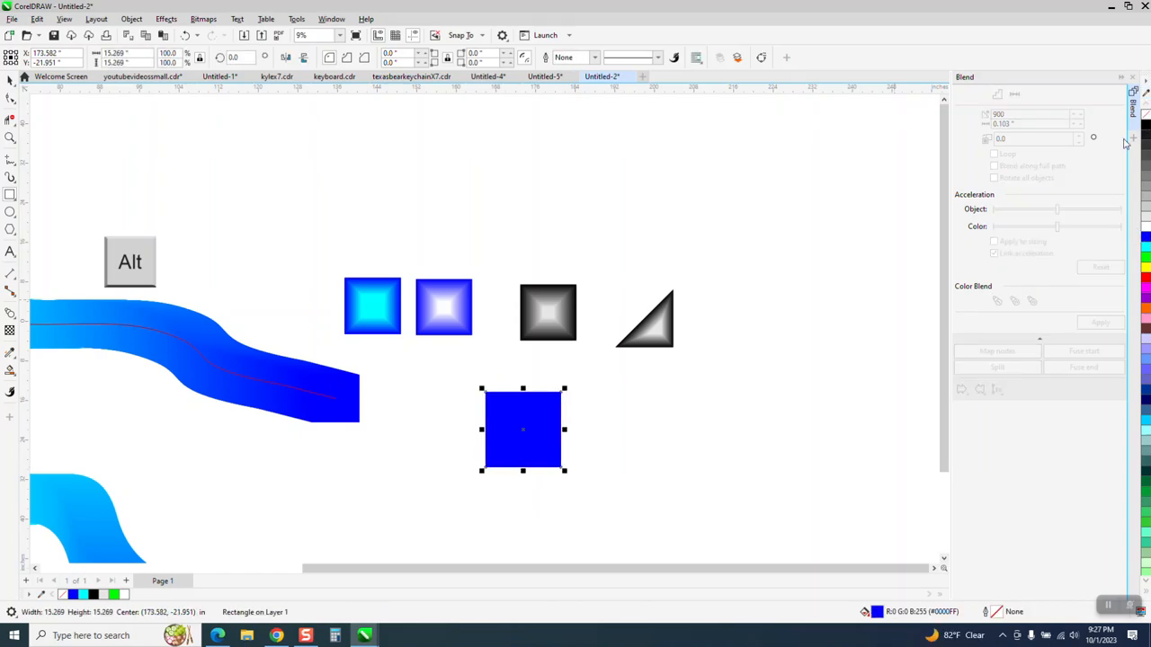
Make a centered copy of the blue square scaled down to 19% and fill it cyan
left_click_drag(565, 389, 539, 416)
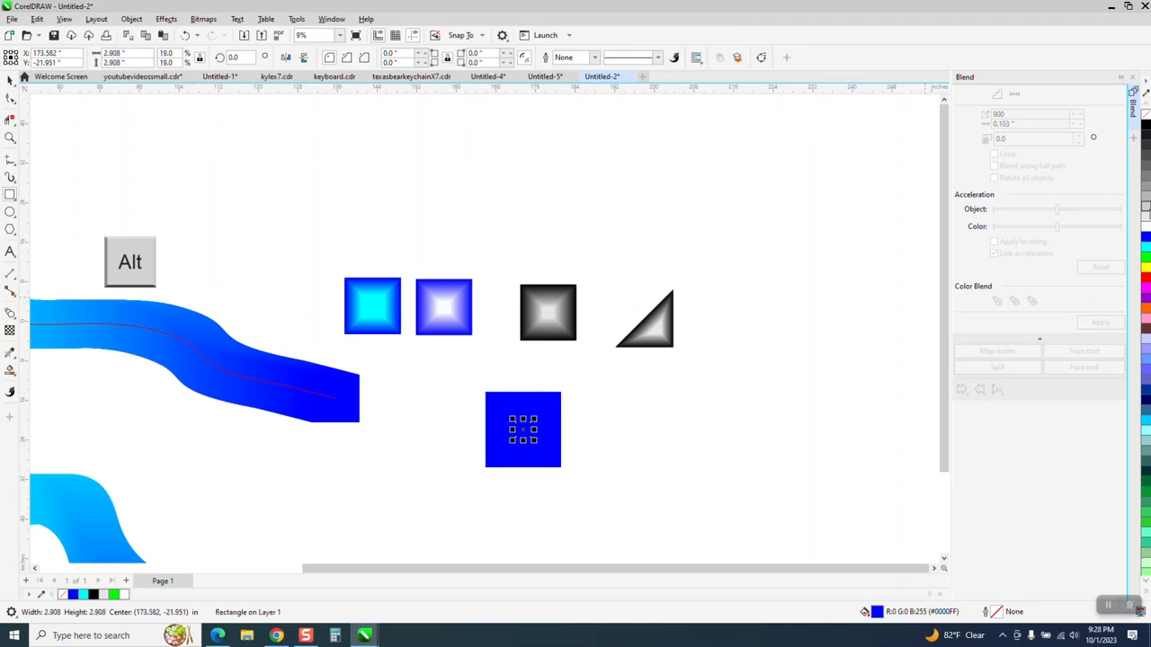
left_click(1146, 247)
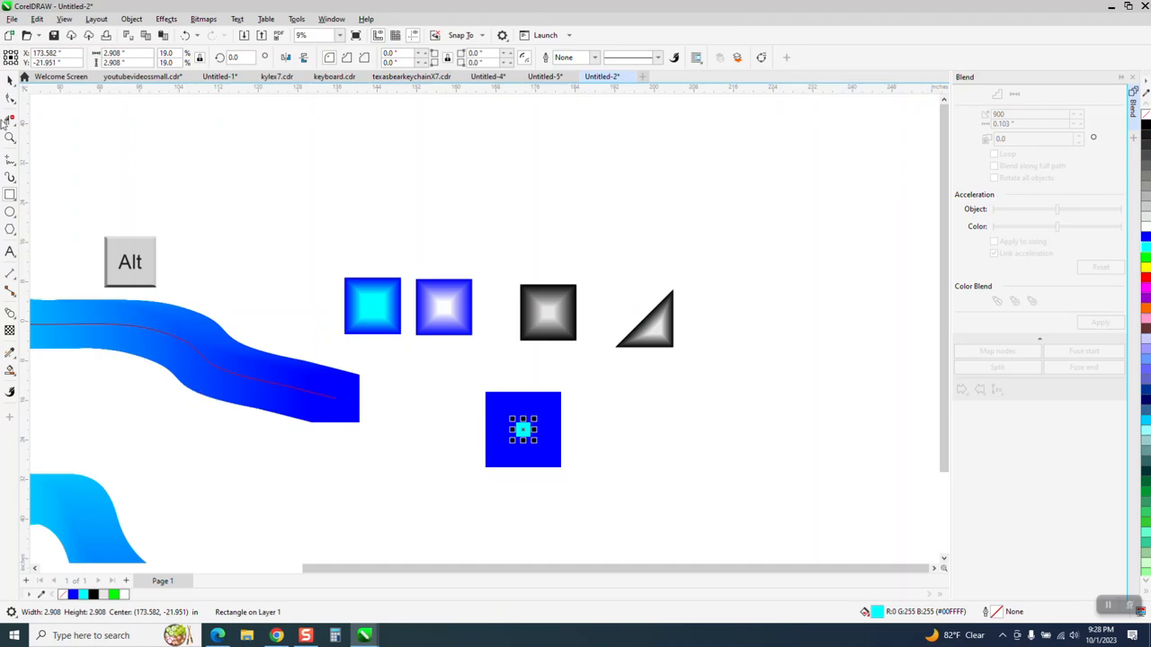
Blend the small cyan square into the large blue square around it with 100 steps
left_click(11, 138)
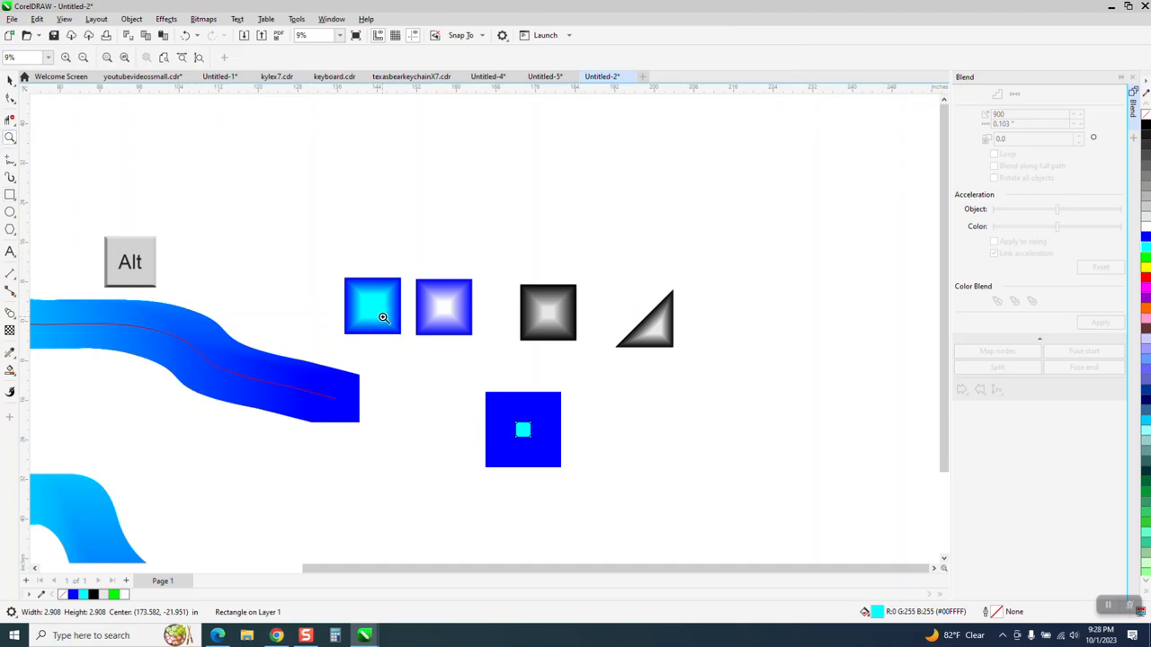
left_click_drag(618, 483, 619, 484)
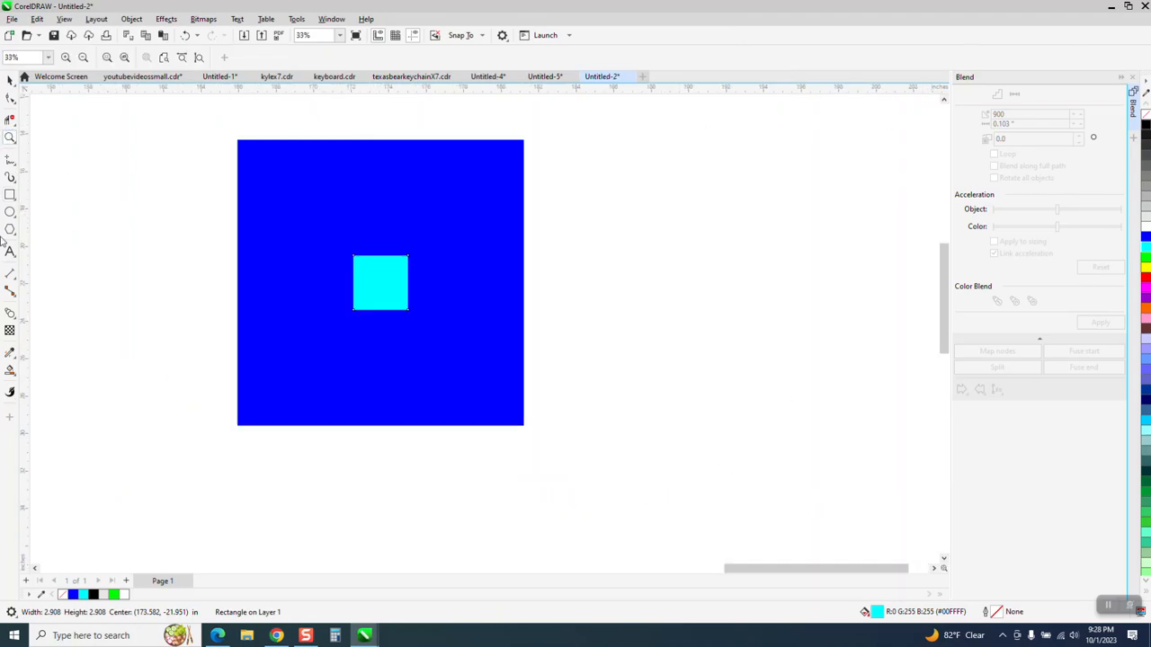
left_click(11, 314)
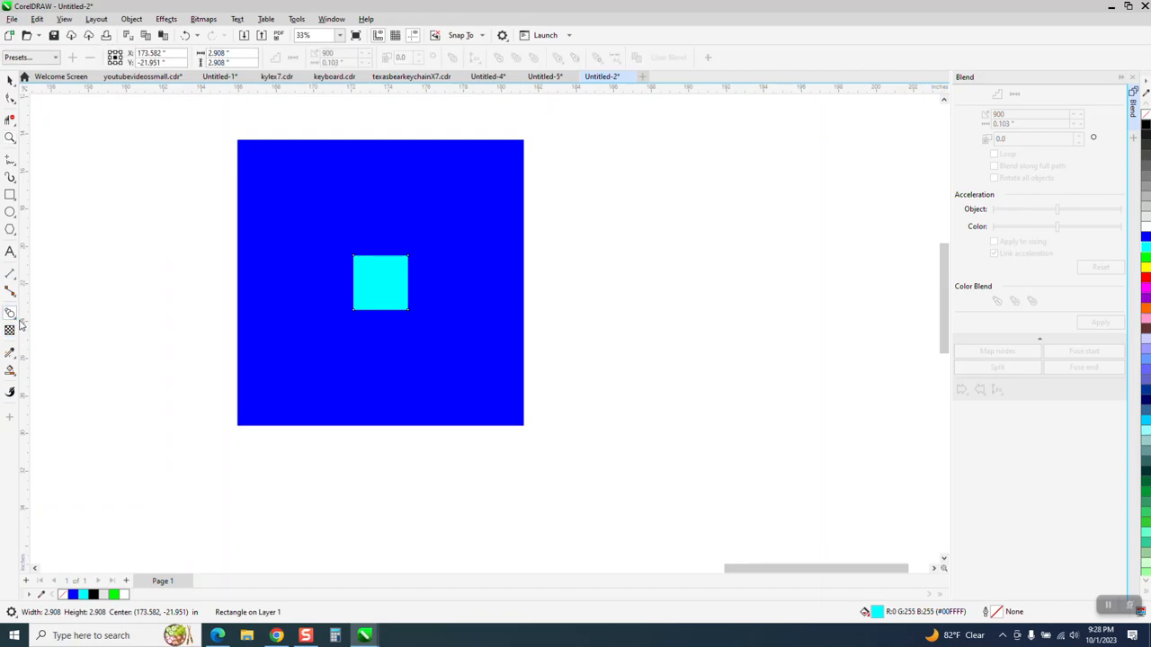
left_click(15, 325)
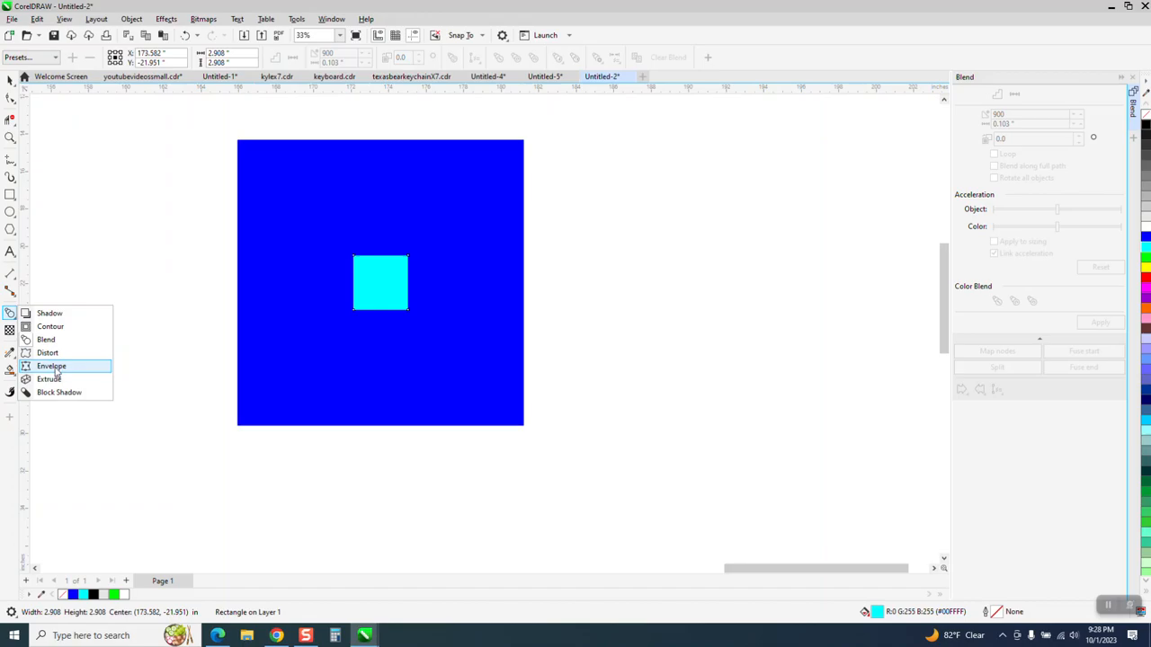
left_click(44, 339)
left_click_drag(381, 284, 504, 404)
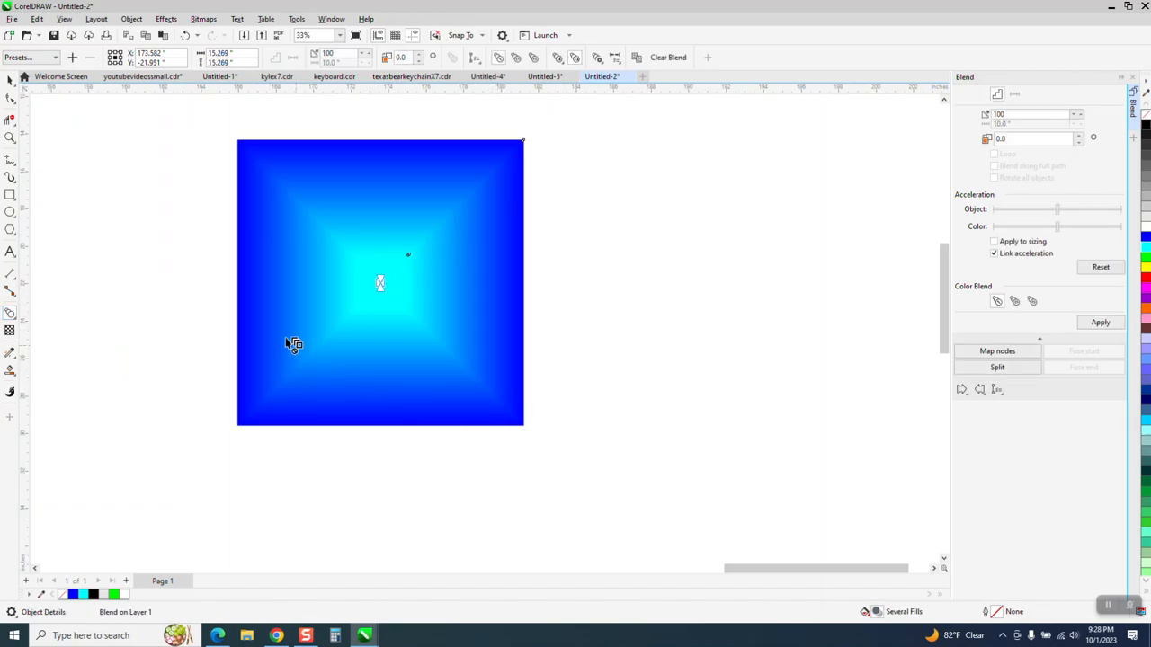
Set the concentric square blend to 900 steps
left_click(10, 80)
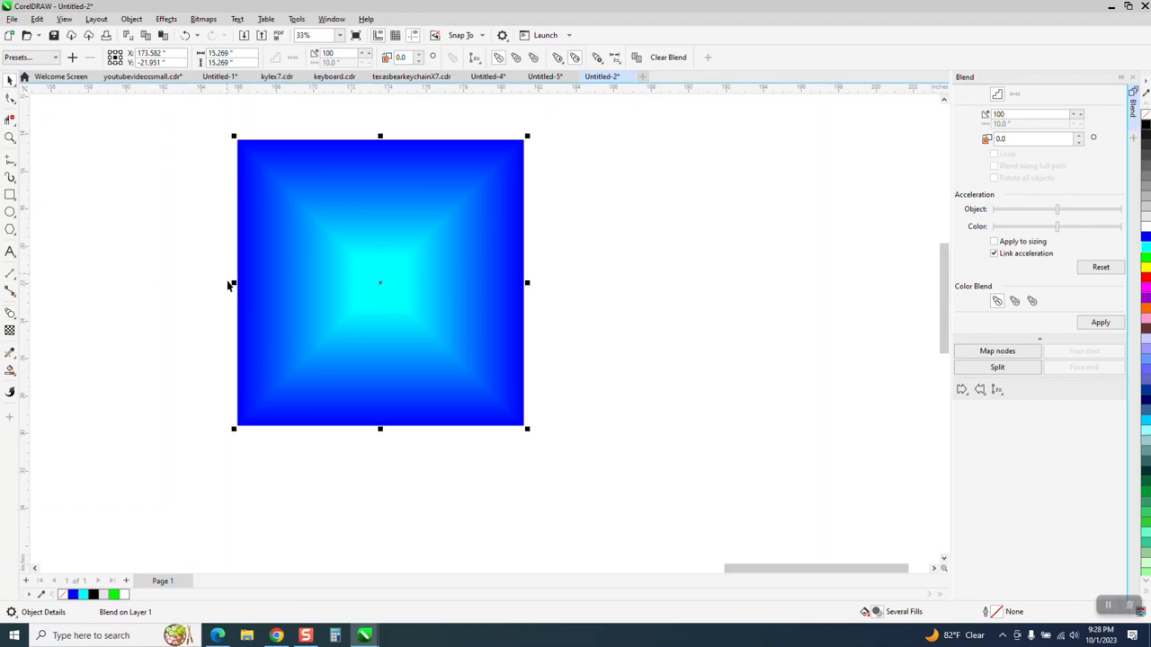
double_click(337, 54)
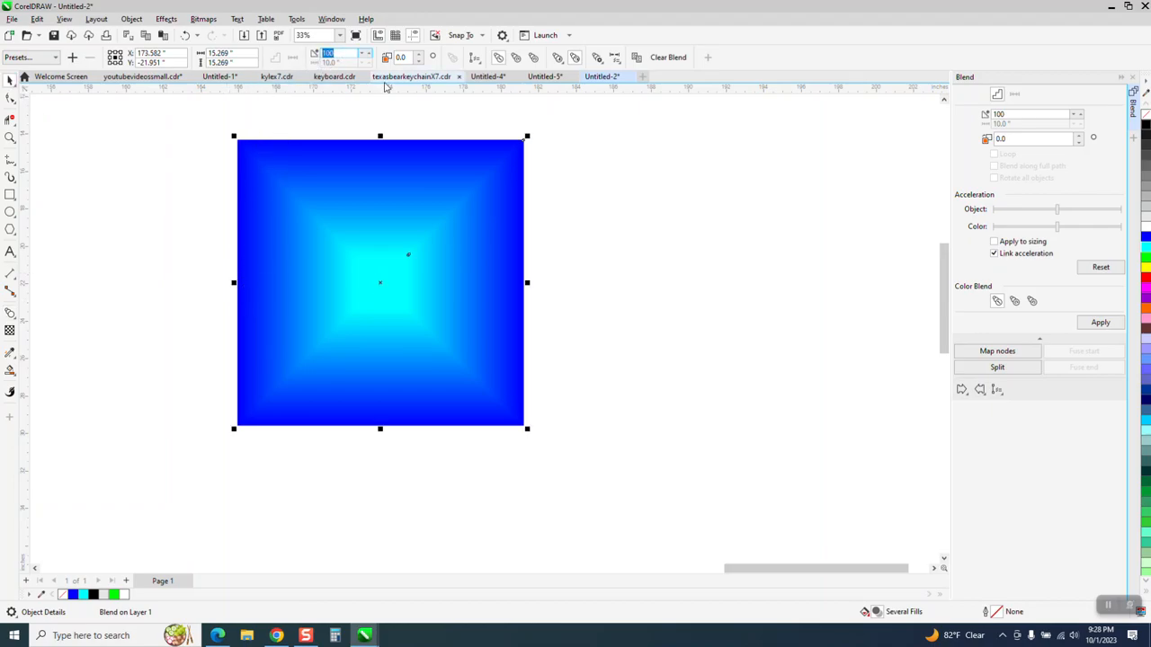
type("900")
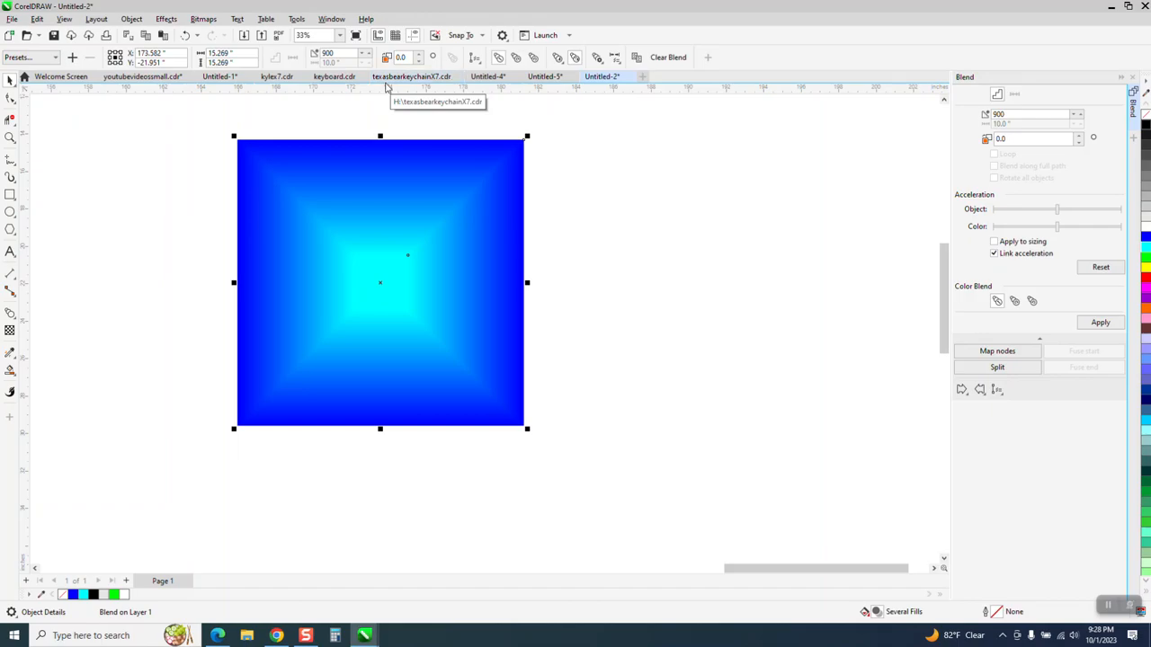
left_click(348, 201)
Examine the concentric blends in the black-to-gray square and triangle samples up close
scroll(284, 207, "down", 2)
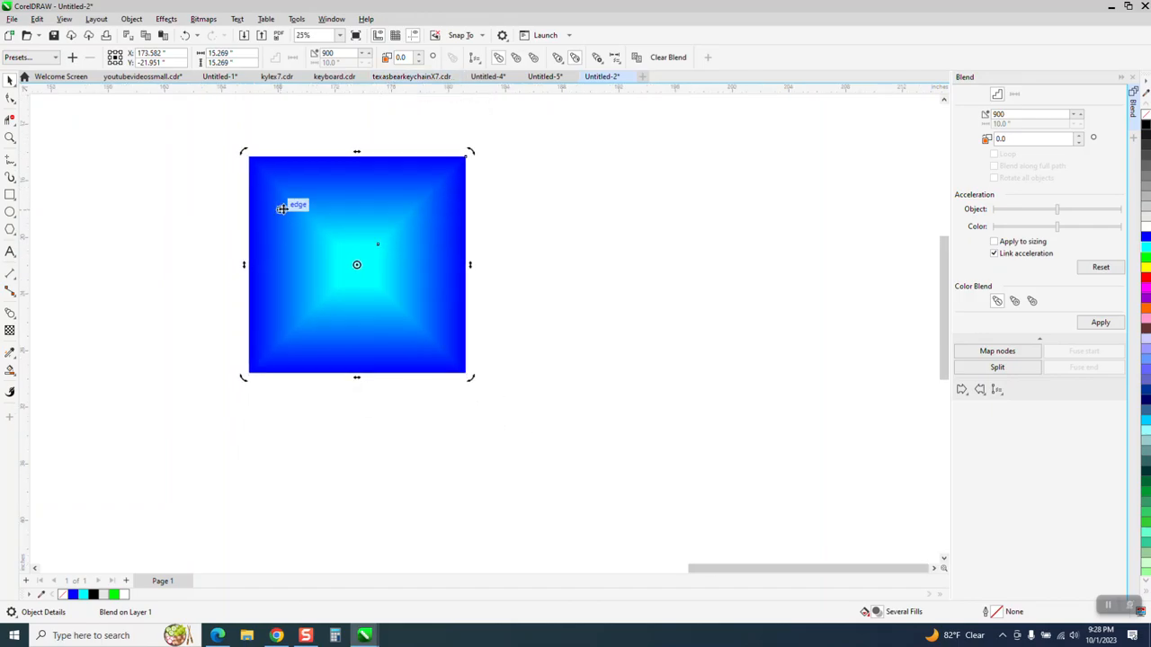
scroll(349, 204, "down", 1)
scroll(787, 394, "down", 1)
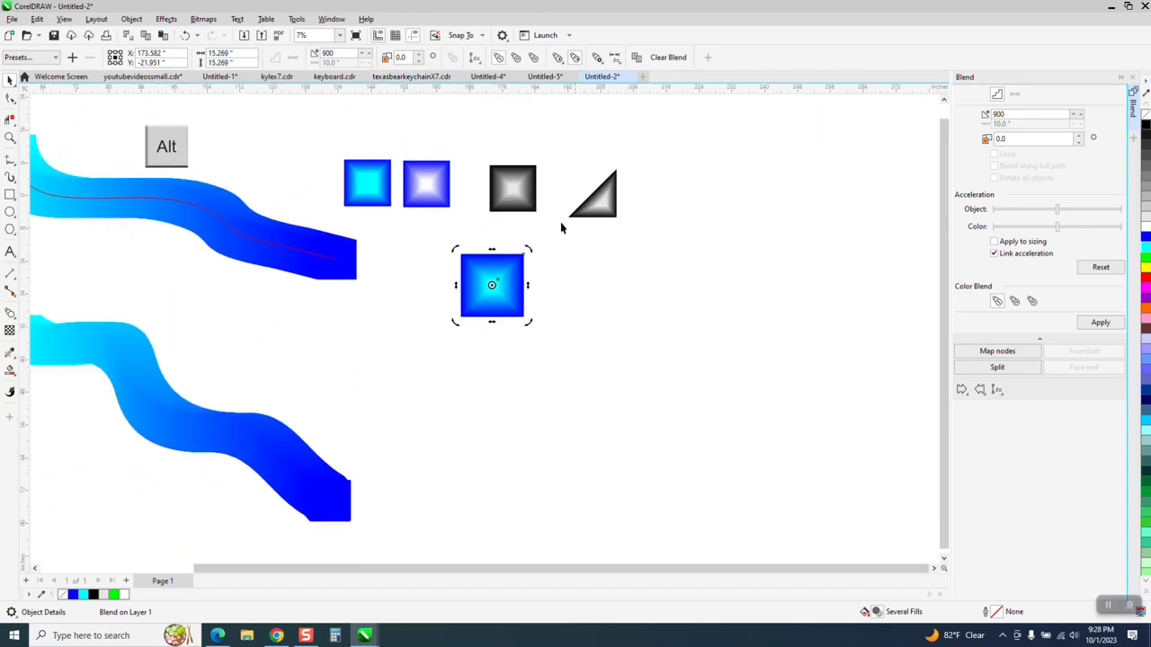
left_click(10, 136)
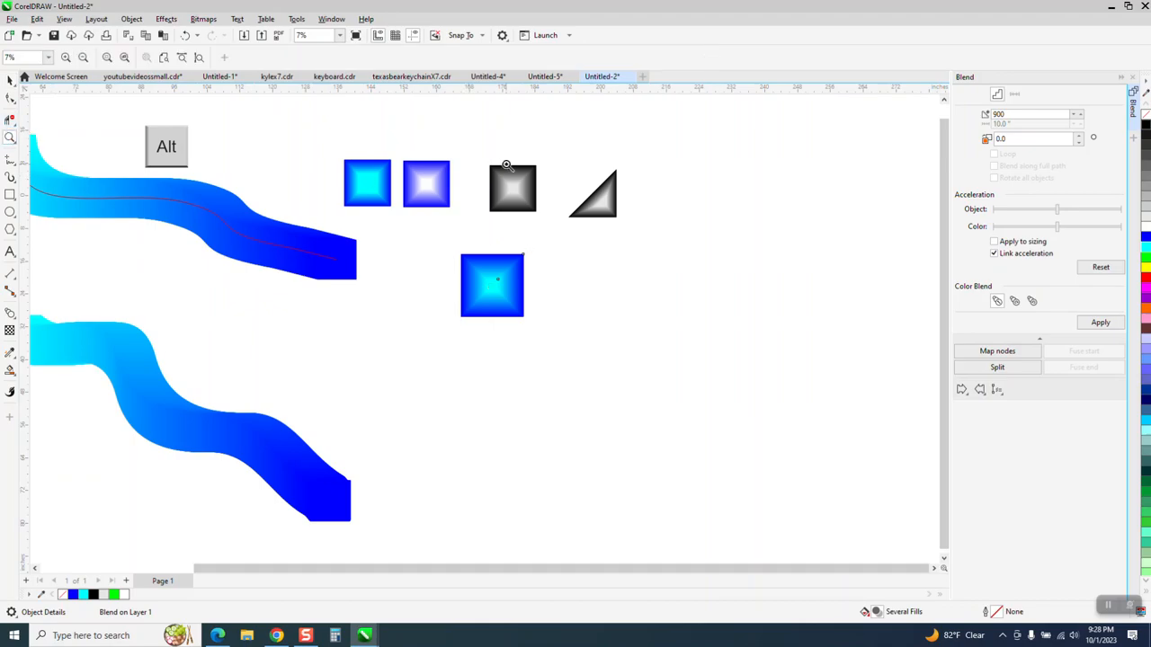
left_click_drag(505, 184, 573, 229)
left_click_drag(323, 268, 547, 369)
scroll(514, 332, "down", 3)
scroll(493, 322, "down", 4)
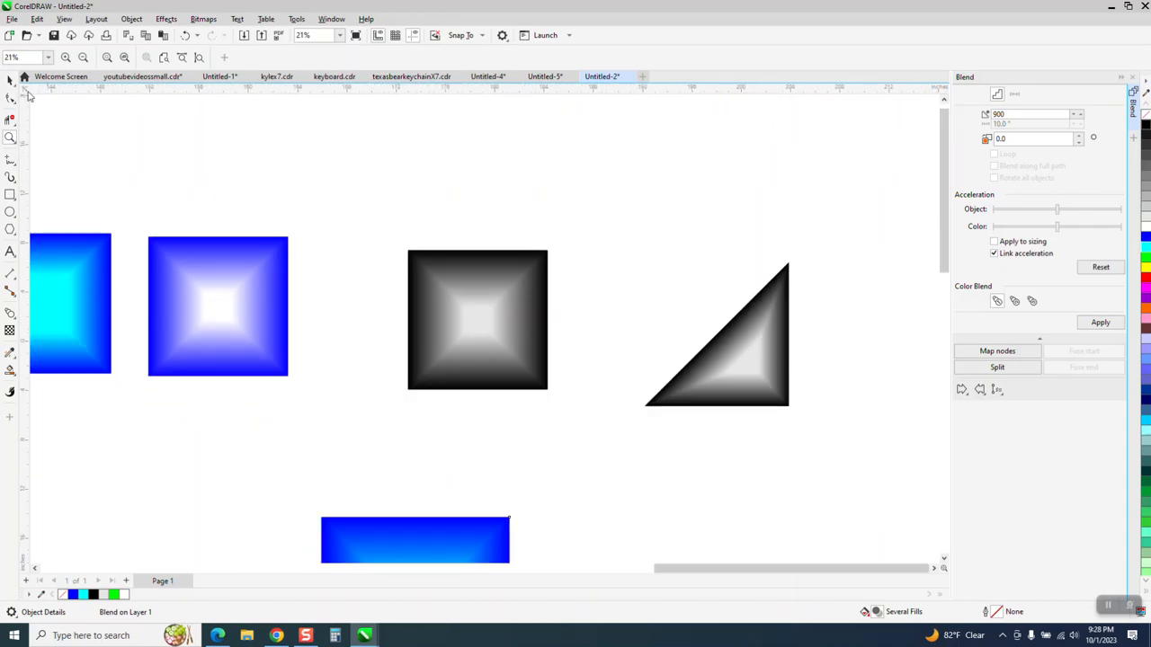
left_click(7, 81)
left_click(10, 137)
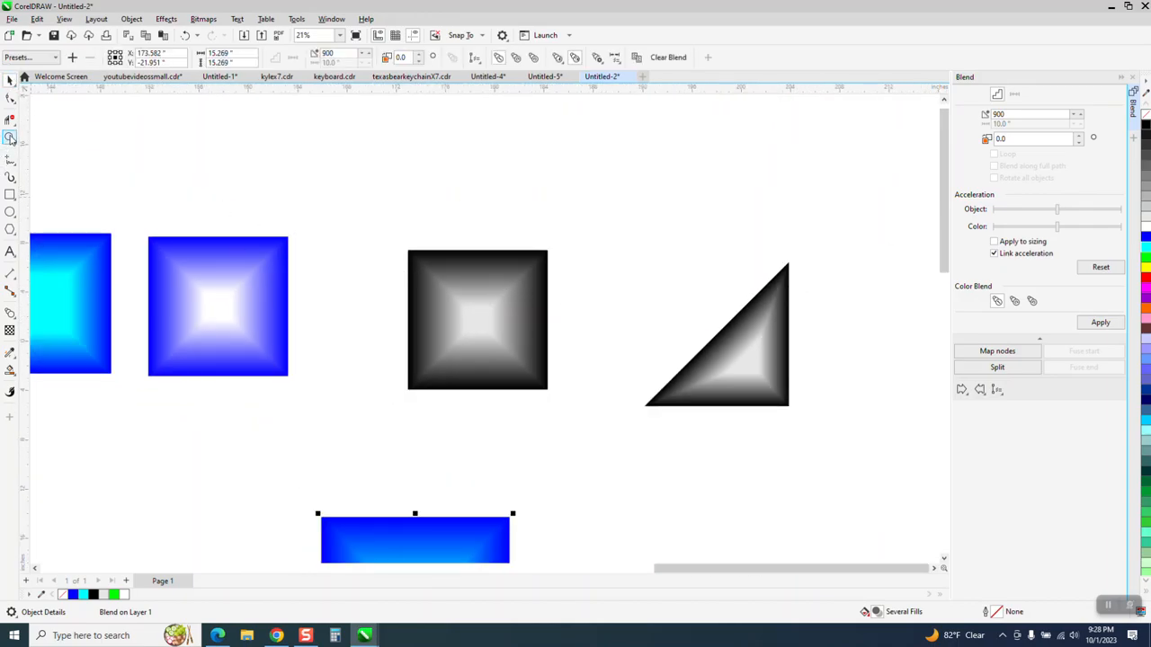
left_click_drag(656, 261, 909, 486)
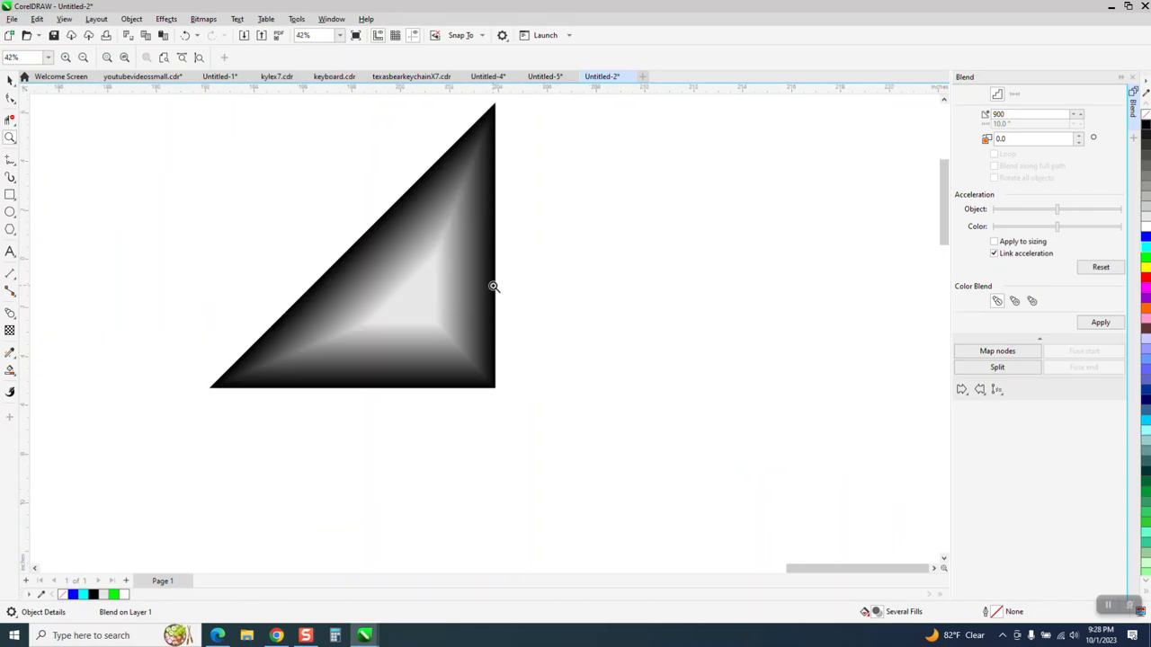
Mirror a copy of the triangle blend to its right, and mirror the pair downward to form a four-part diamond
scroll(503, 287, "down", 1)
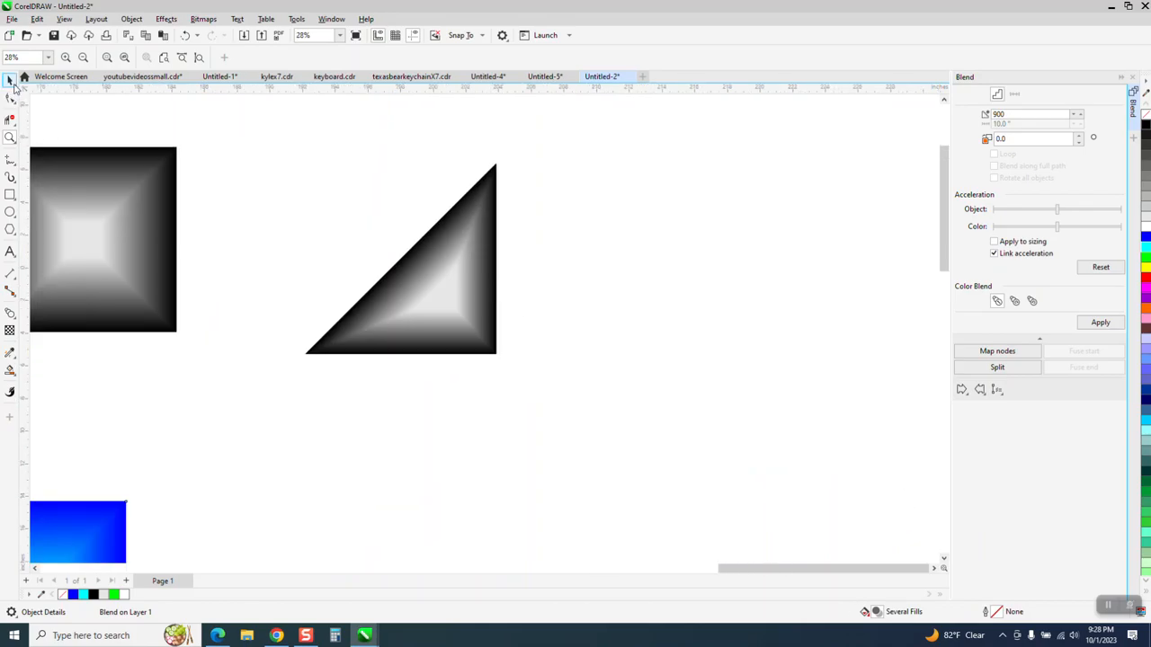
key("space")
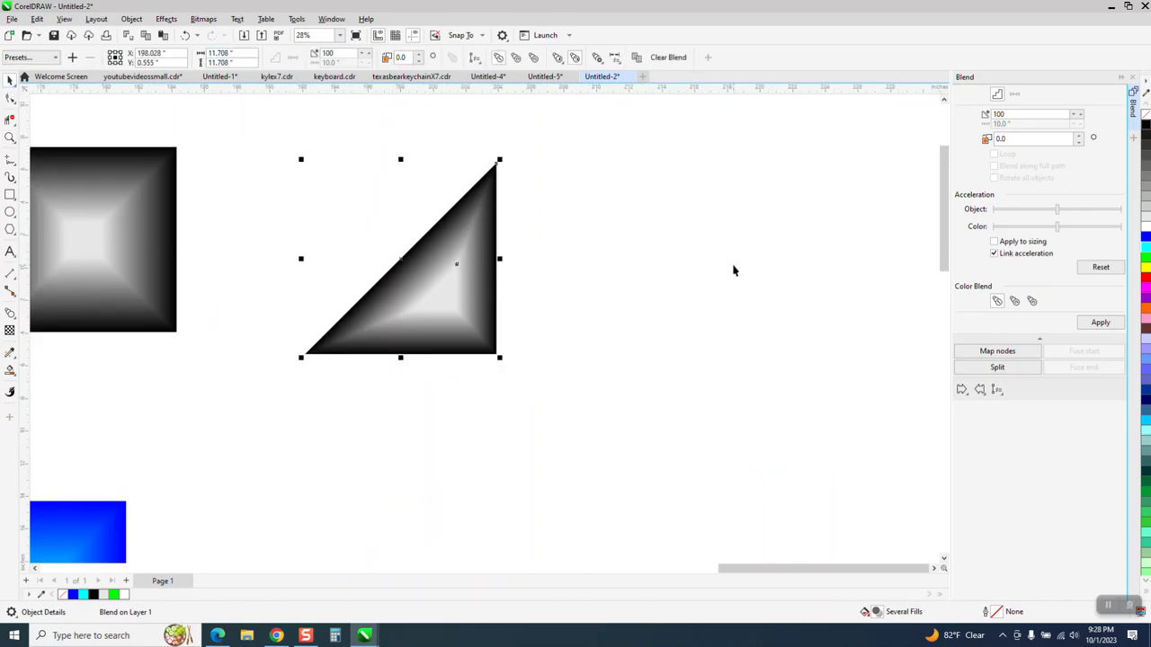
left_click_drag(298, 258, 516, 263)
left_click(306, 186)
left_click_drag(821, 478, 821, 478)
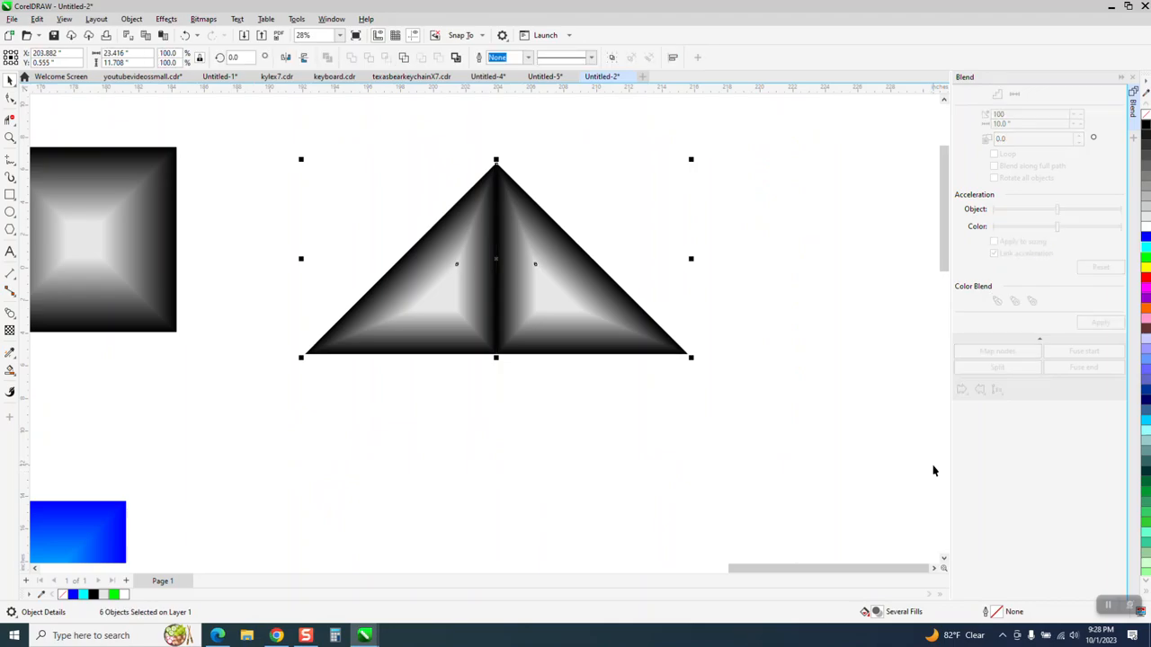
left_click_drag(493, 160, 490, 385)
left_click(735, 281)
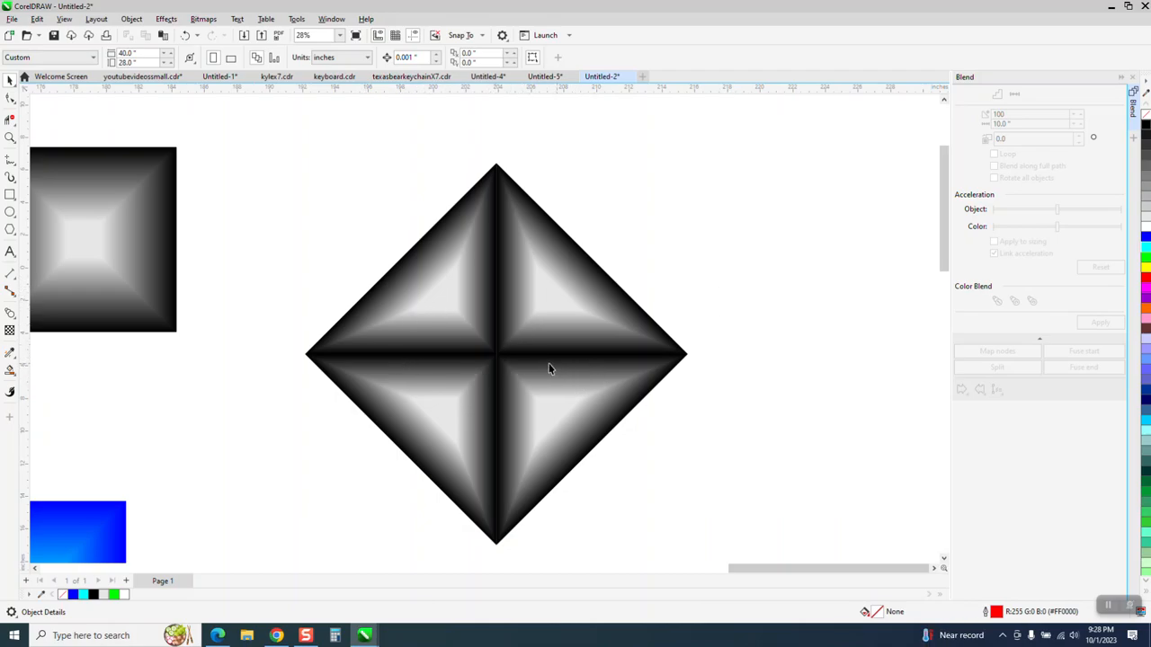
Scale the whole diamond down about its center to about 4.4 inches wide and rotate it 45 degrees
left_click(10, 137)
left_click_drag(403, 331, 574, 378)
scroll(499, 333, "down", 2)
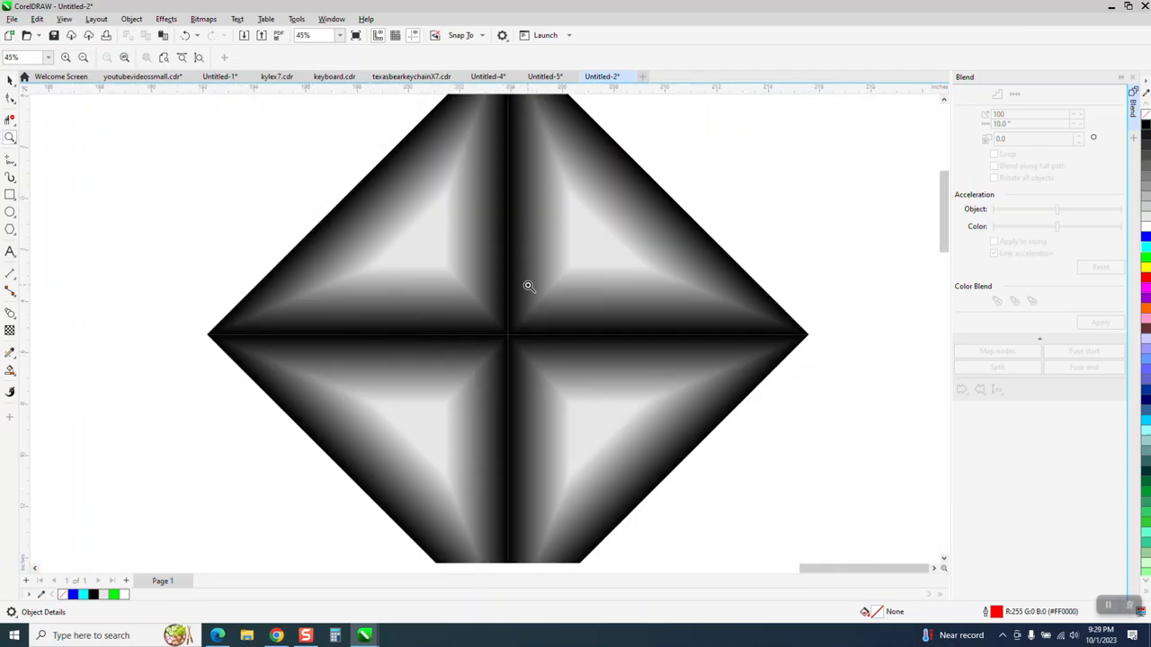
scroll(549, 314, "down", 1)
scroll(534, 302, "down", 1)
left_click(10, 79)
left_click_drag(315, 137, 877, 538)
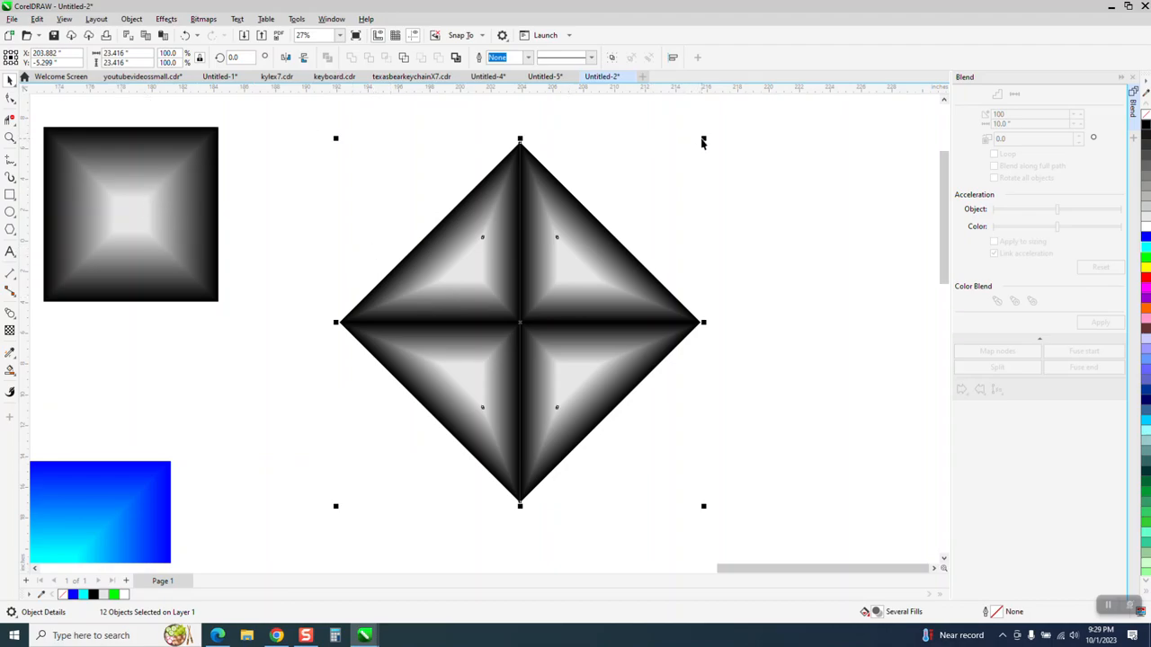
left_click_drag(705, 137, 609, 291)
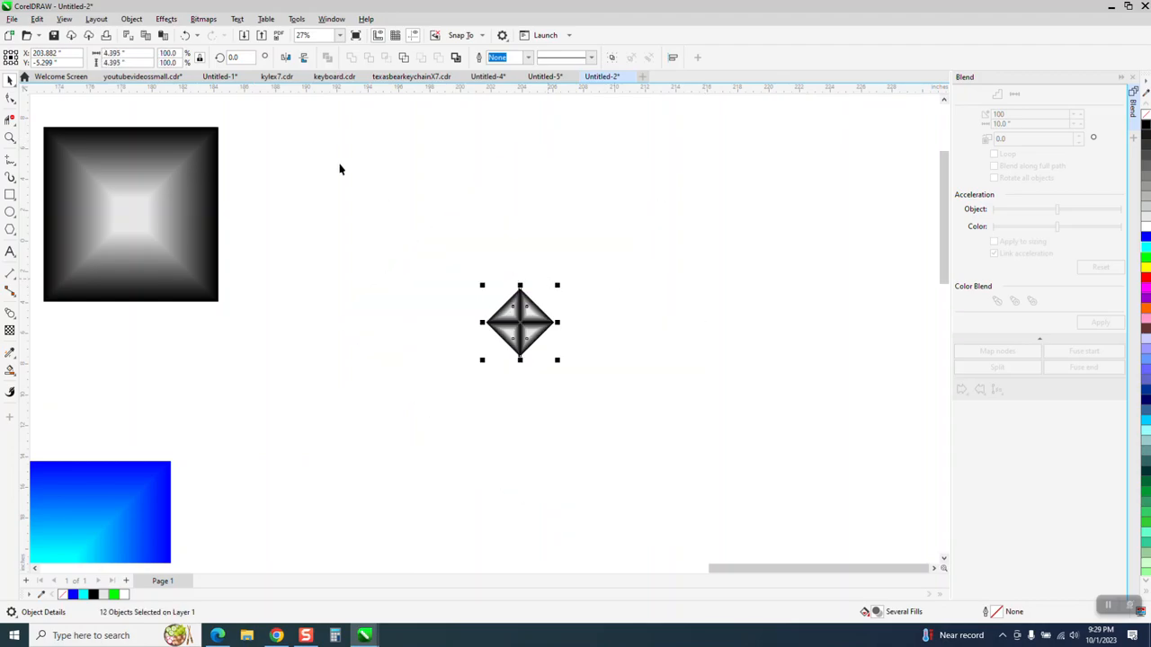
type("45")
key("Return")
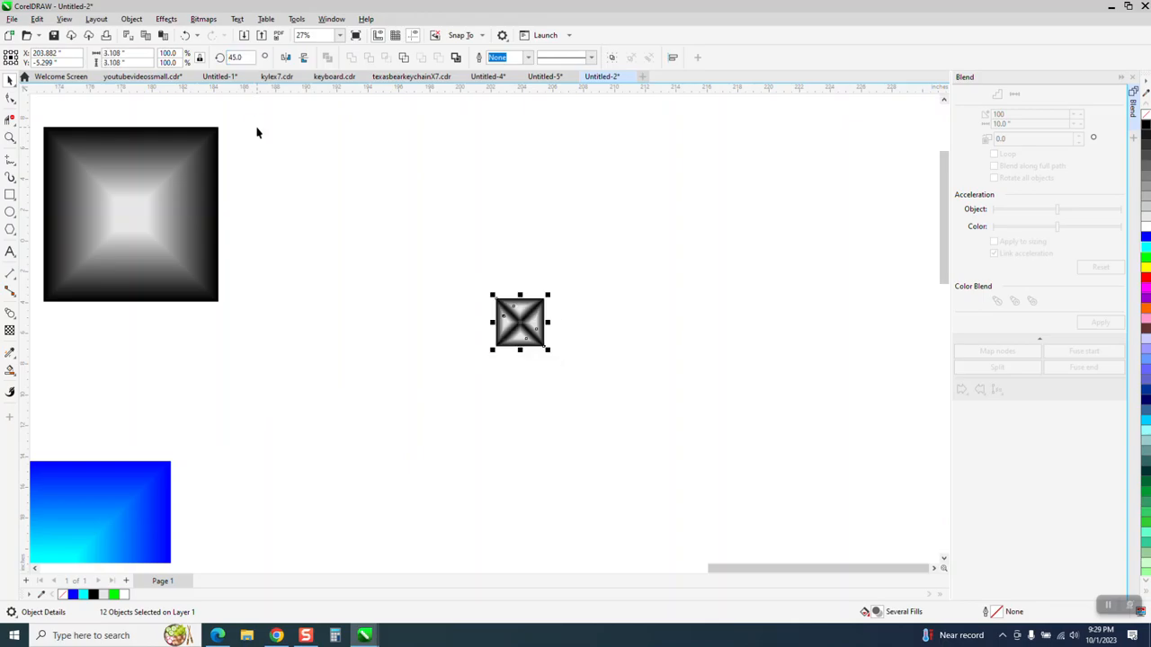
Set the width of the rotated square pattern to 4 inches, keeping its proportions
double_click(126, 52)
type("4")
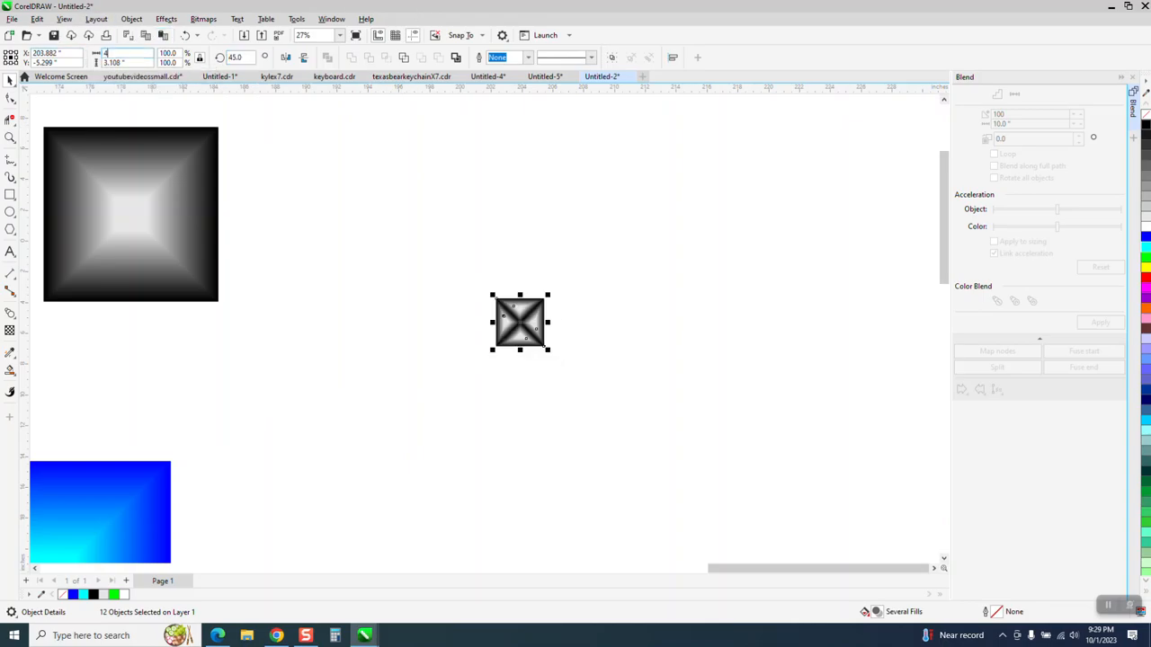
key("Return")
left_click(10, 138)
left_click_drag(477, 281, 595, 375)
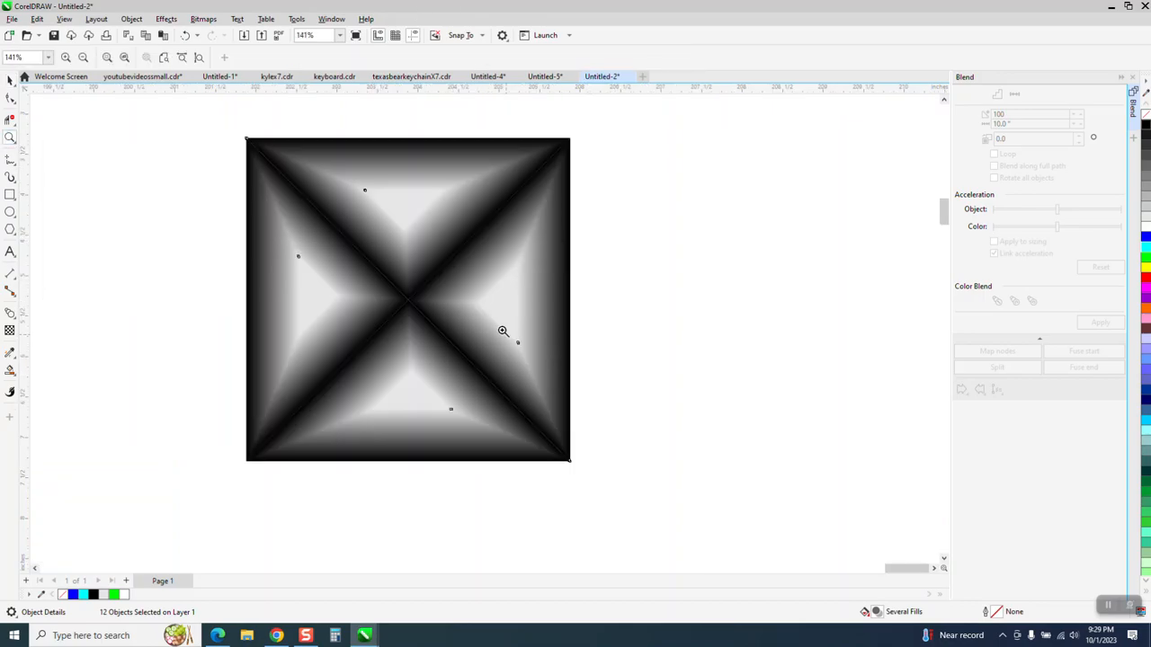
left_click(10, 79)
left_click(113, 154)
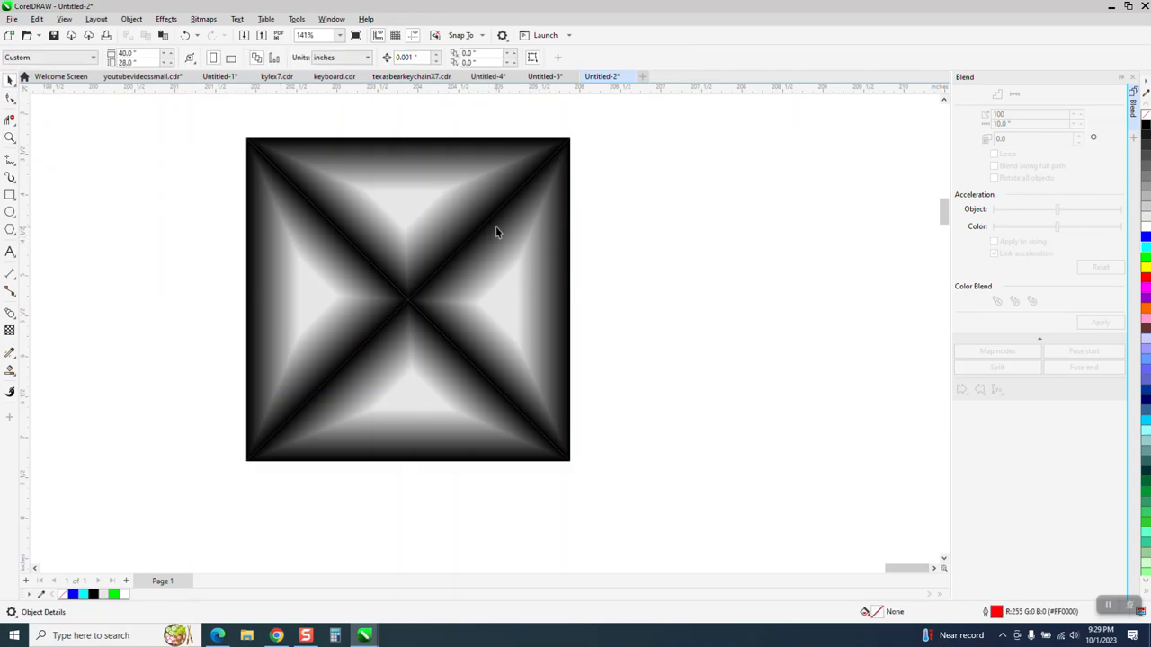
left_click_drag(213, 204, 619, 466)
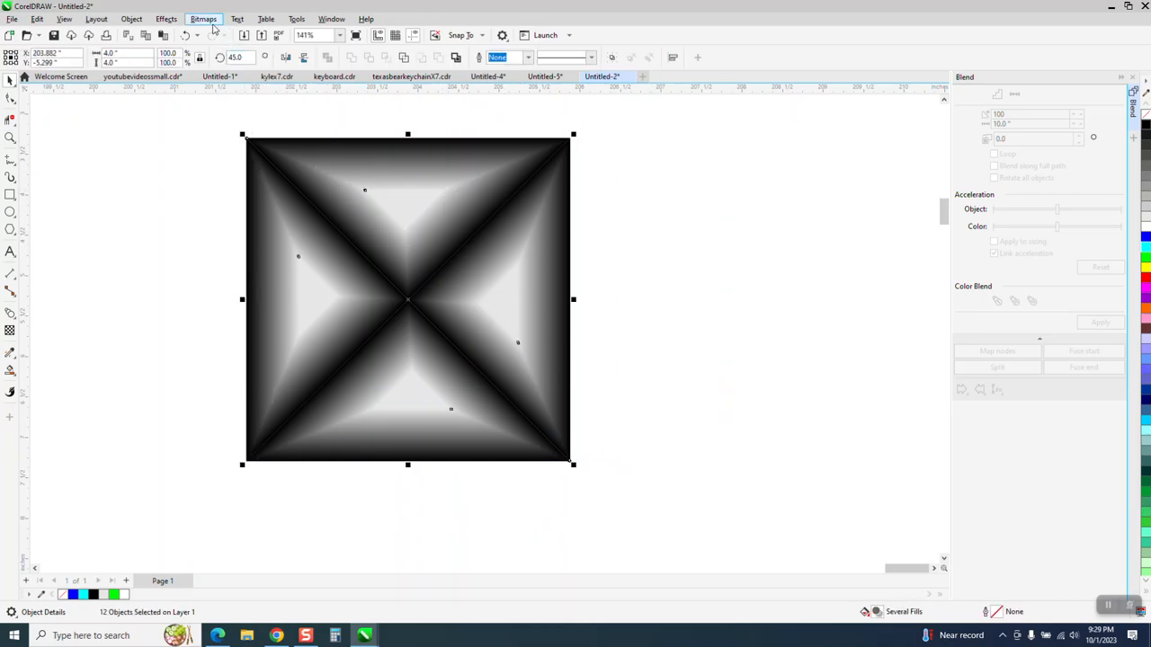
left_click(208, 25)
left_click(221, 109)
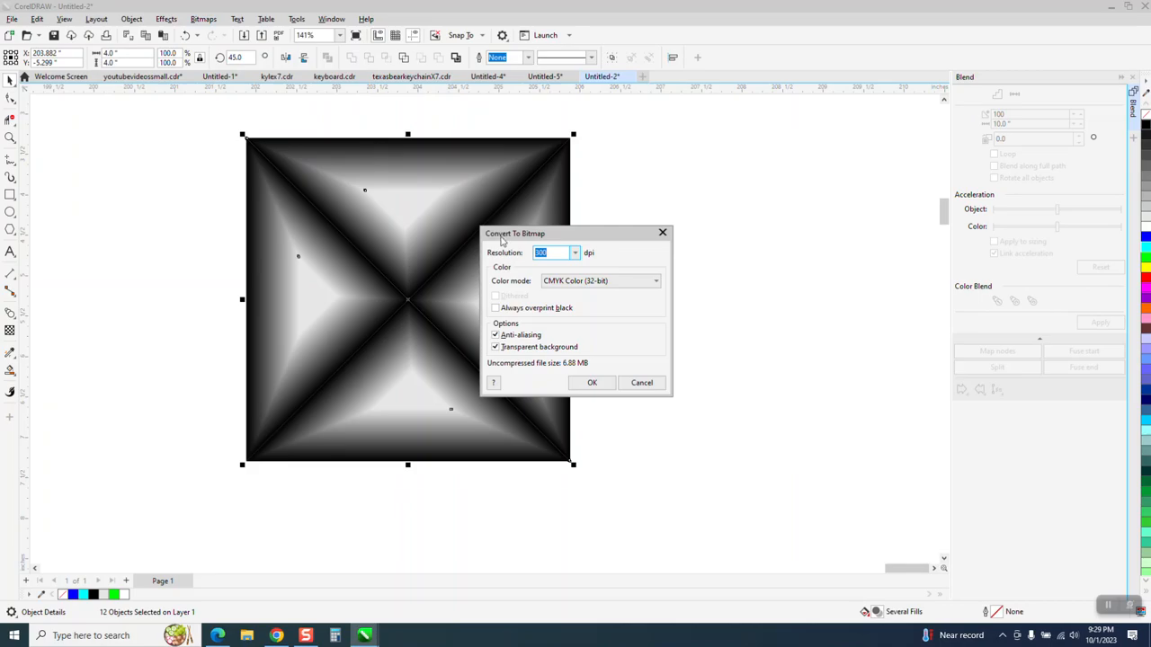
left_click(658, 282)
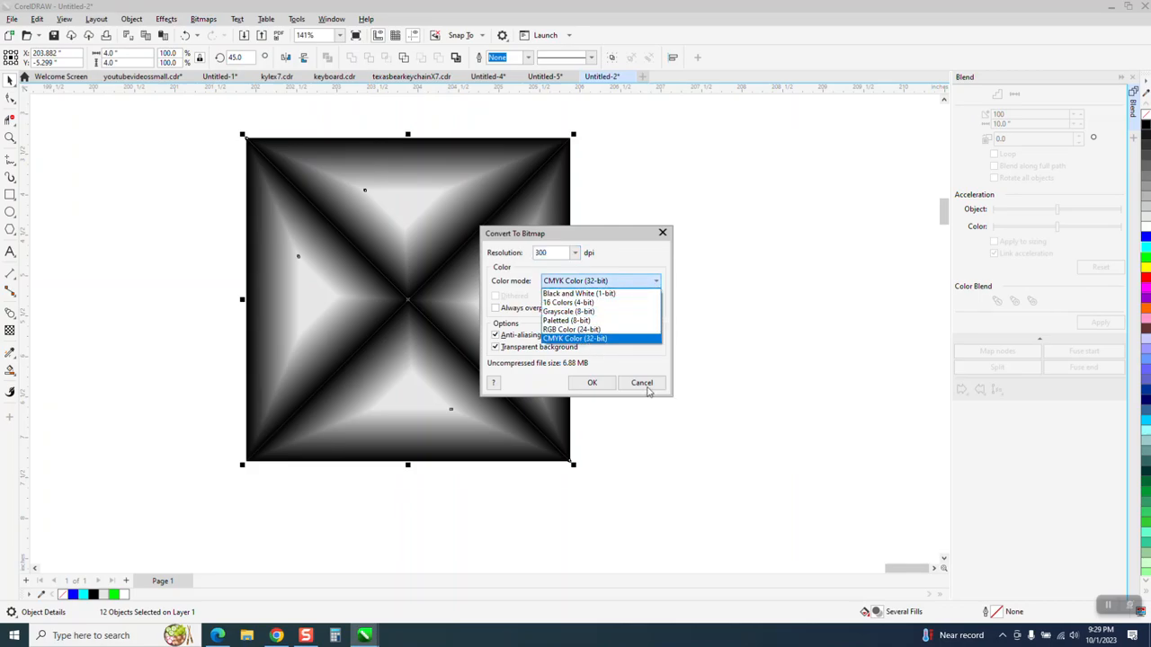
left_click(648, 392)
left_click(659, 386)
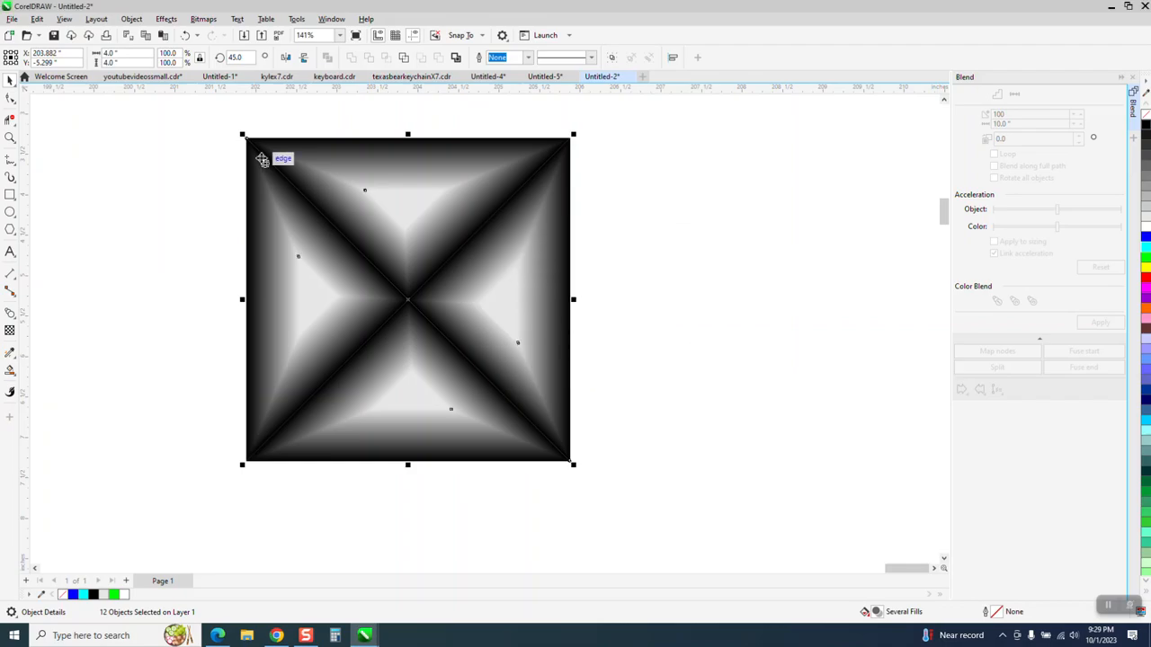
left_click(198, 116)
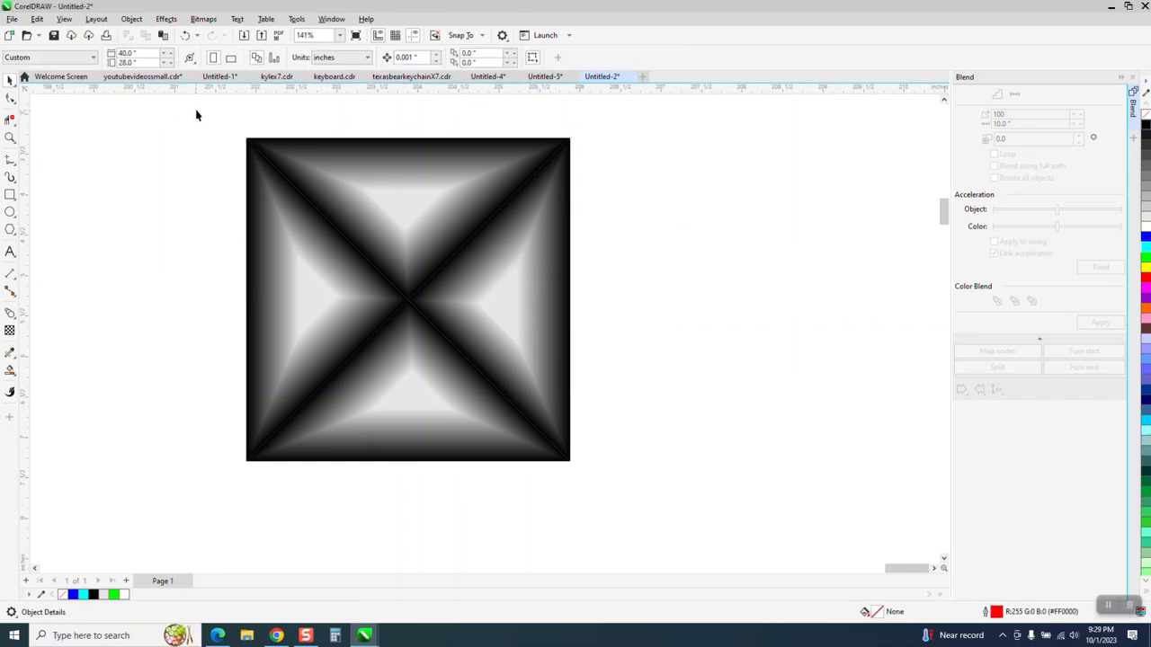
Duplicate the complete square pattern, placing the copy 5 inches to the right of the original
left_click(419, 57)
type("5")
key("Return")
left_click_drag(232, 144, 601, 496)
key("ctrl+d")
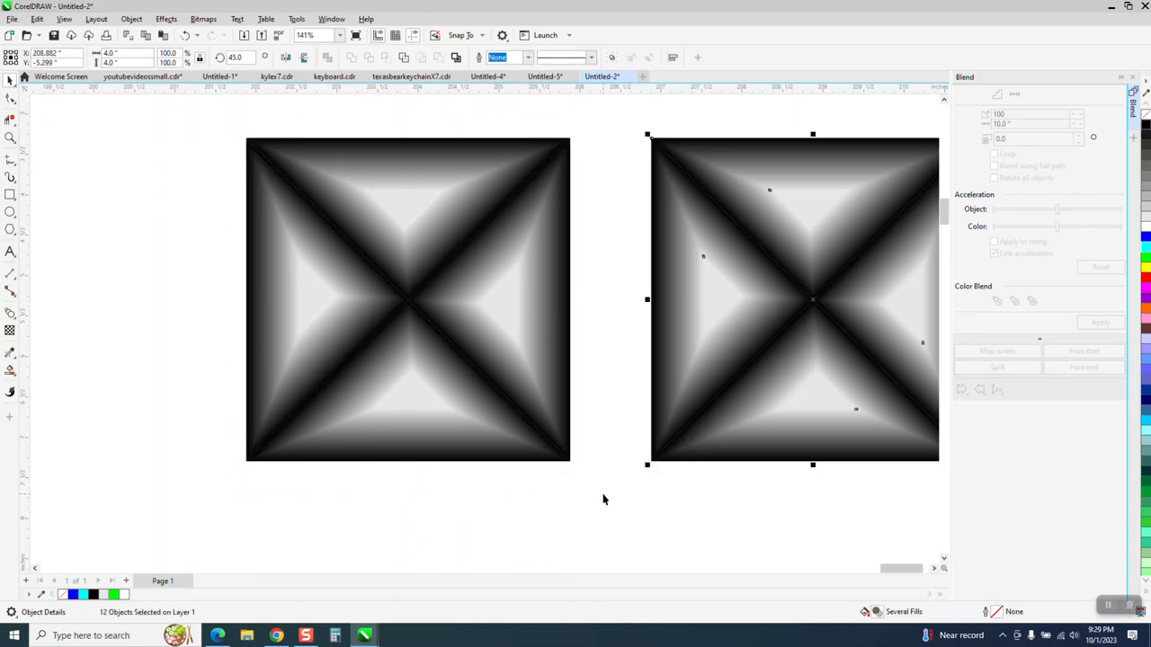
Convert the original square pattern to a 300 dpi bitmap in RGB Color (24-bit) mode with anti-aliasing and a transparent background
left_click(1133, 77)
left_click_drag(319, 133, 729, 485)
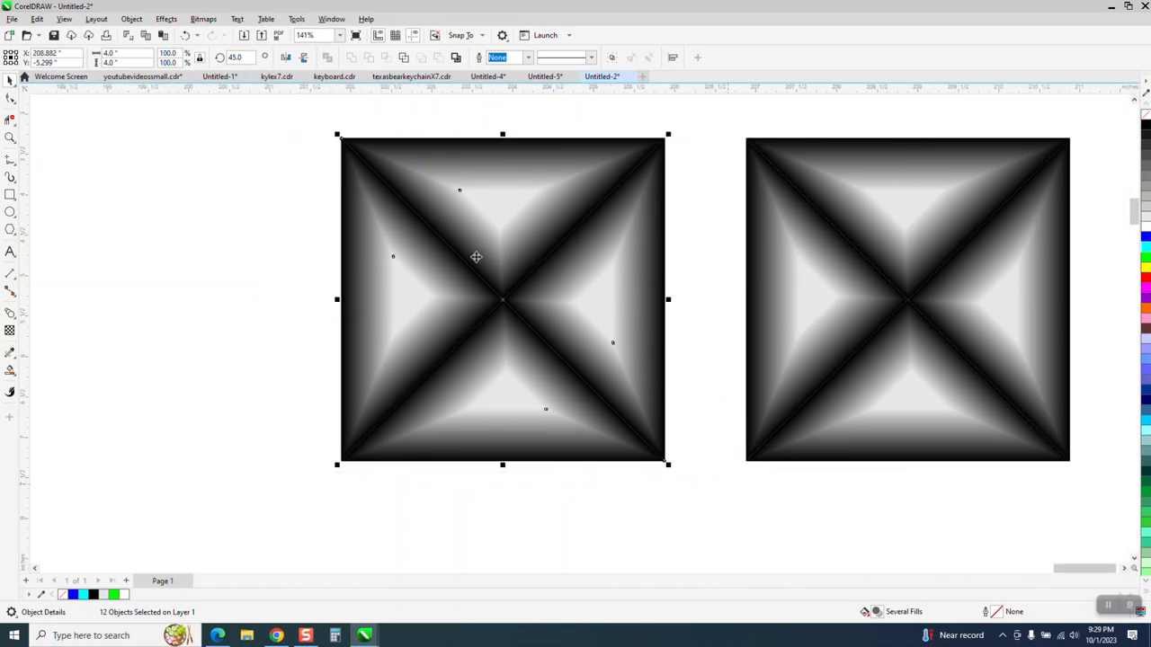
left_click(202, 19)
left_click(226, 34)
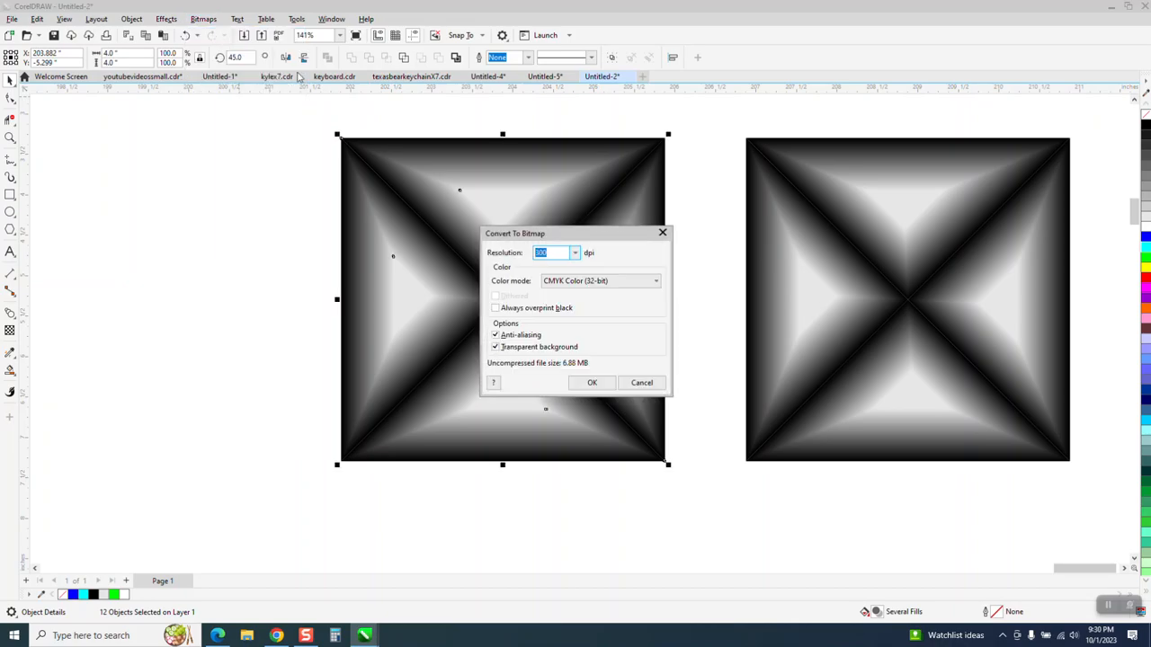
left_click(658, 282)
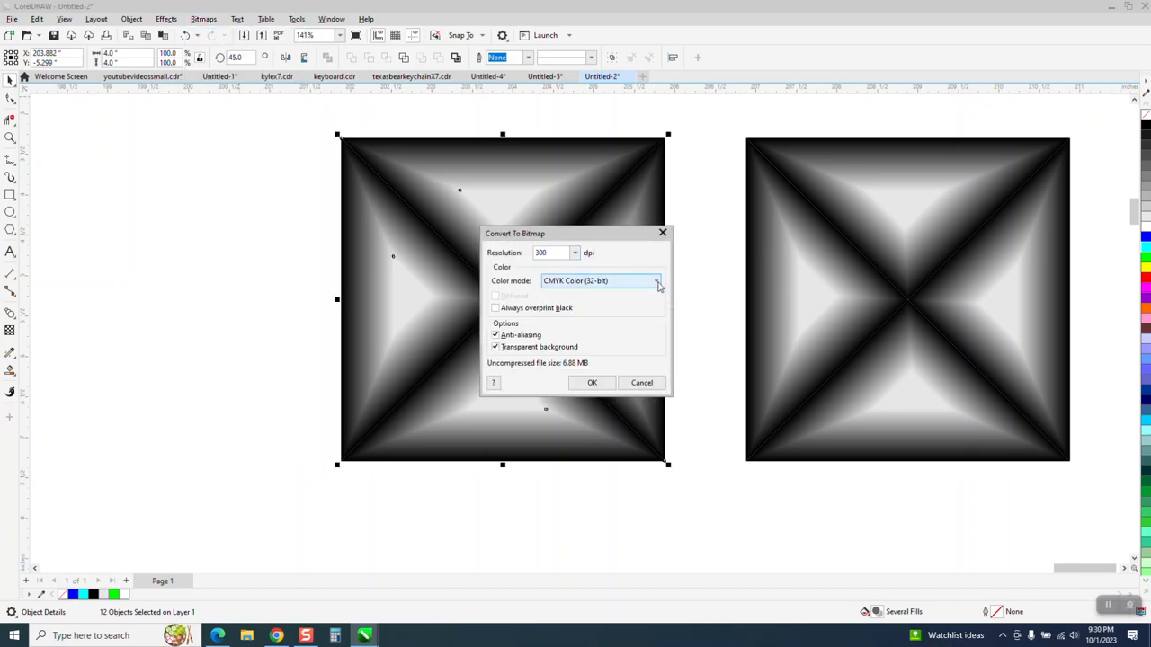
left_click(658, 282)
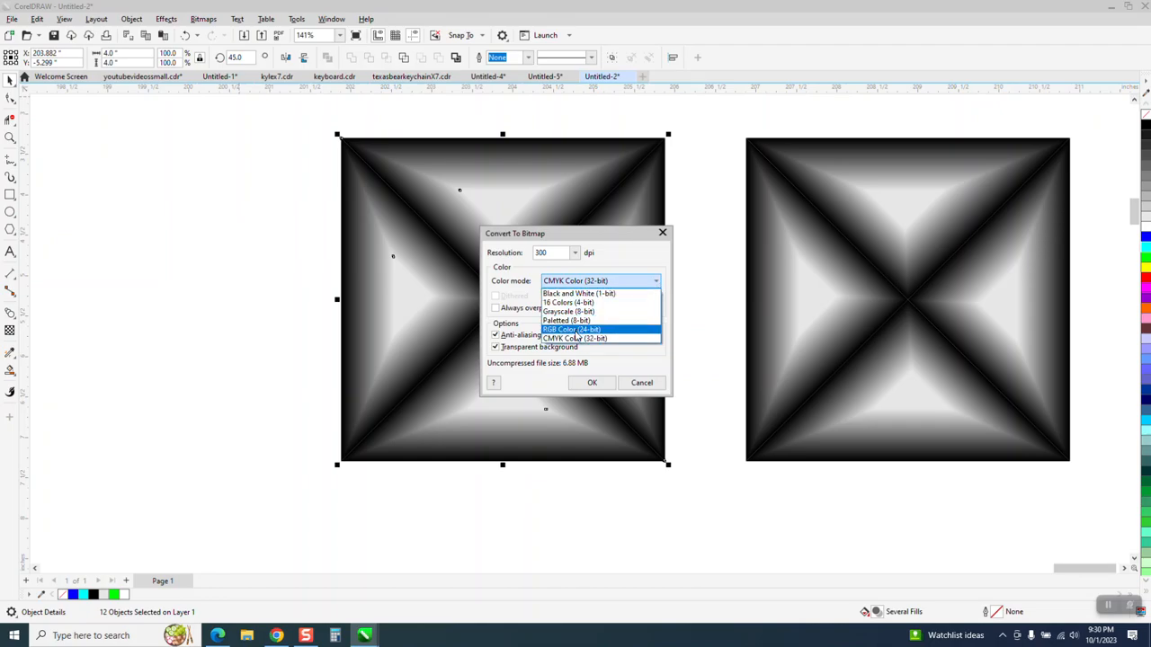
left_click(576, 331)
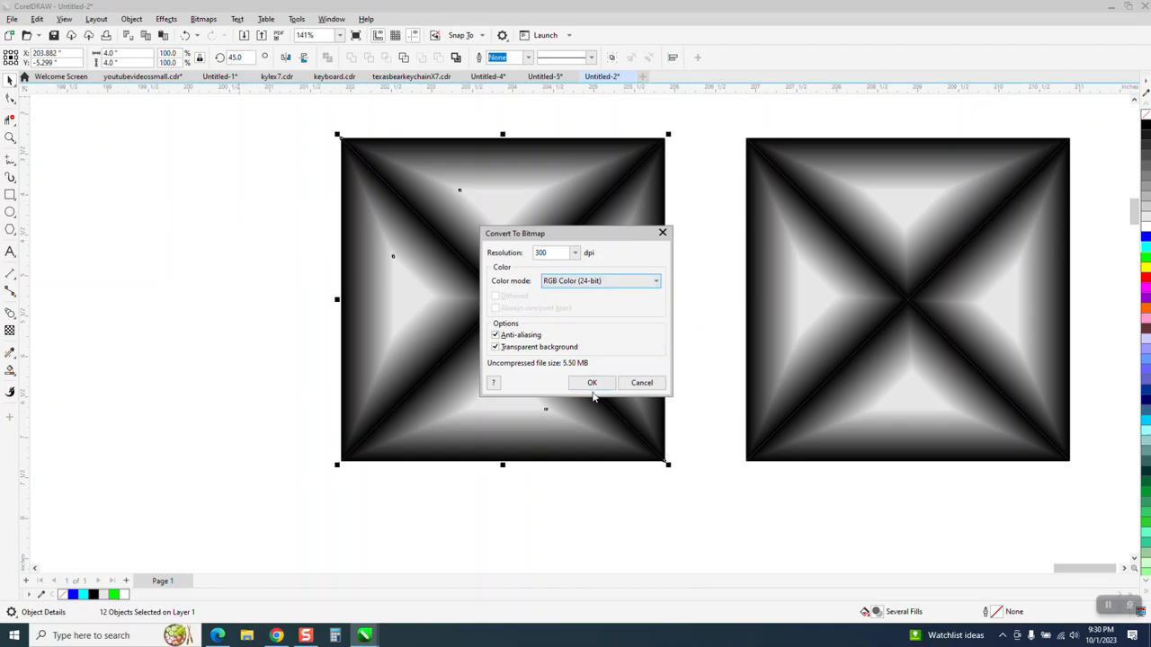
left_click(592, 384)
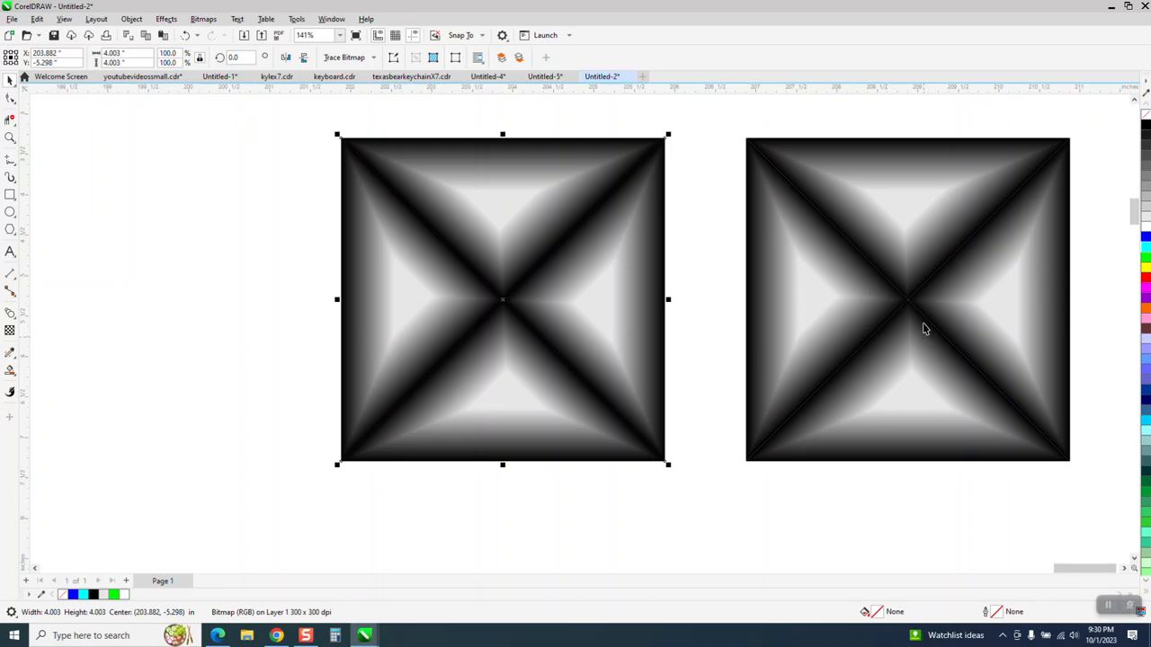
Compare the gradients of the bitmap square and its unconverted copy up close, and view the blue square blends
left_click(10, 138)
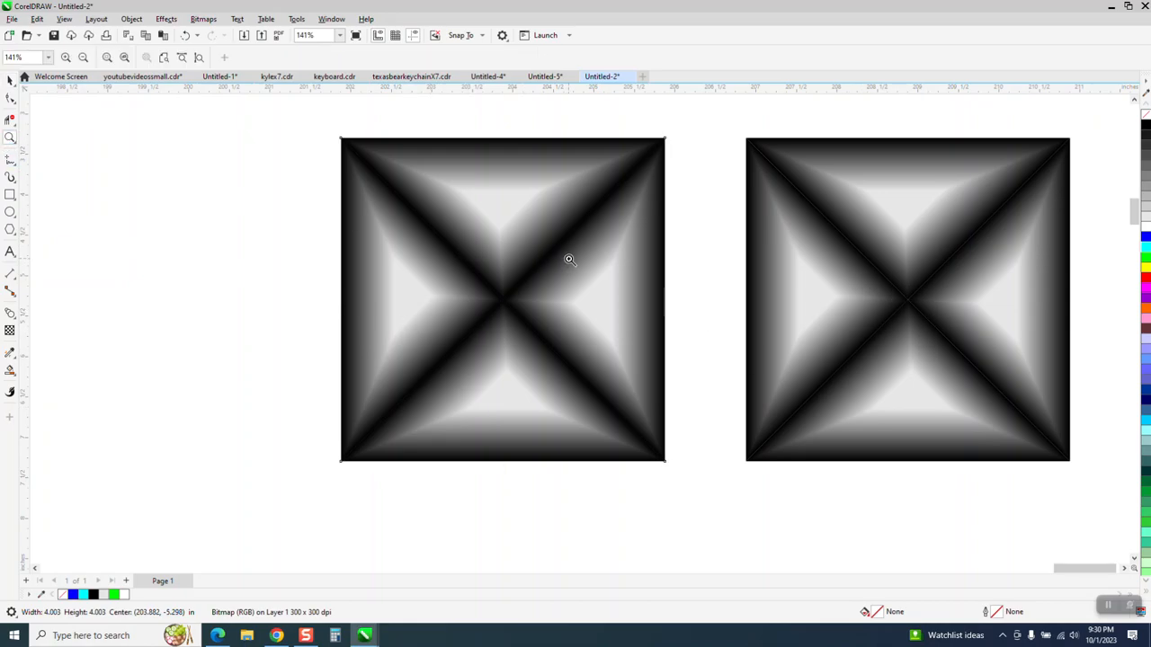
left_click_drag(585, 257, 696, 313)
scroll(402, 259, "down", 3)
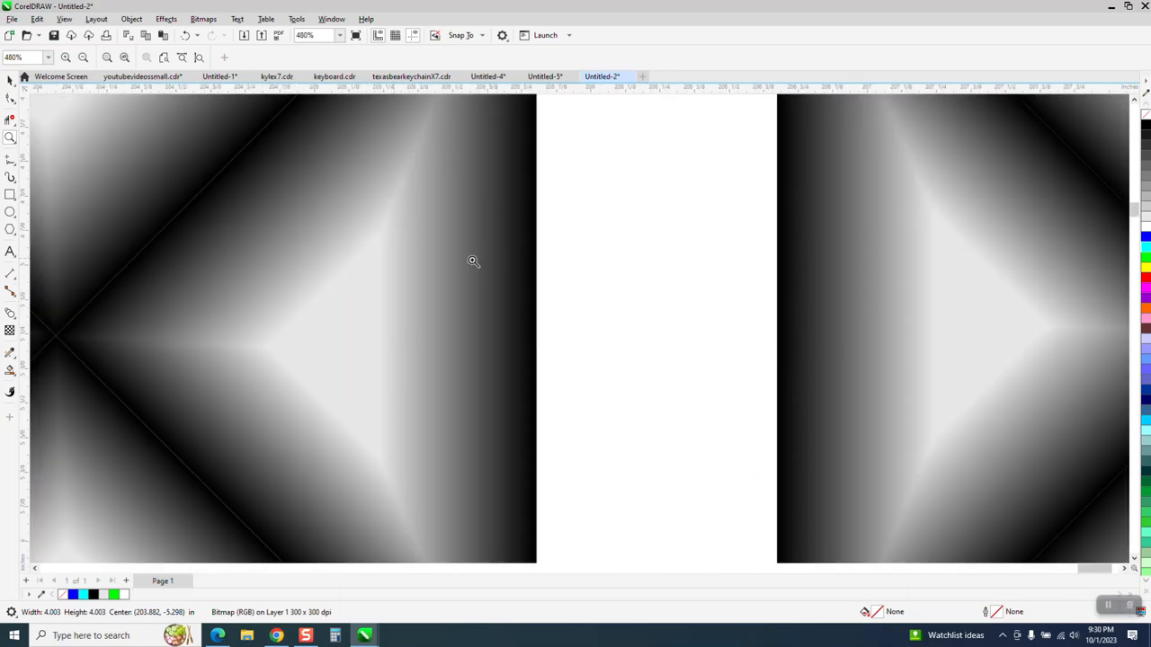
scroll(748, 240, "up", 5)
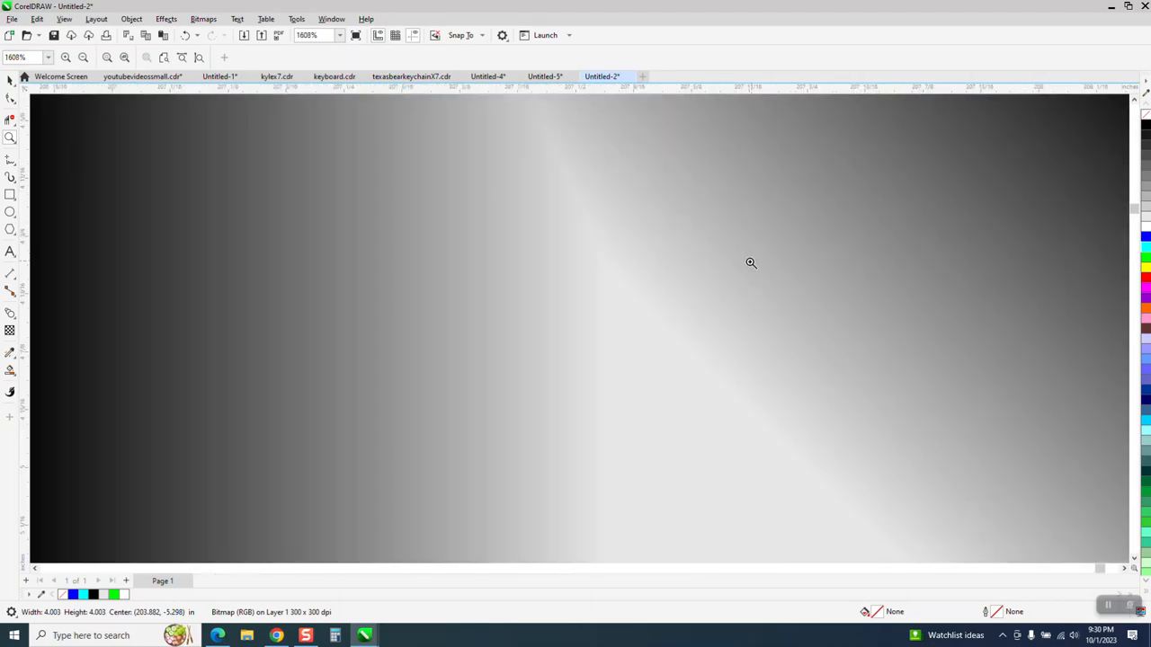
scroll(735, 358, "down", 3)
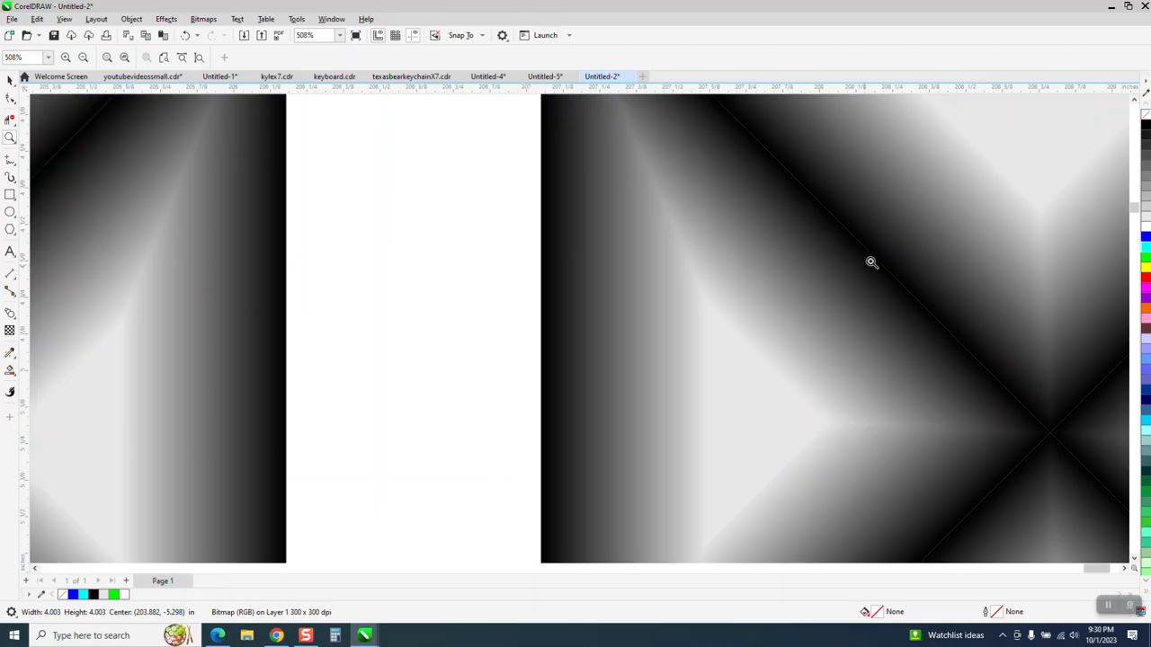
scroll(871, 262, "down", 1)
left_click_drag(308, 243, 396, 327)
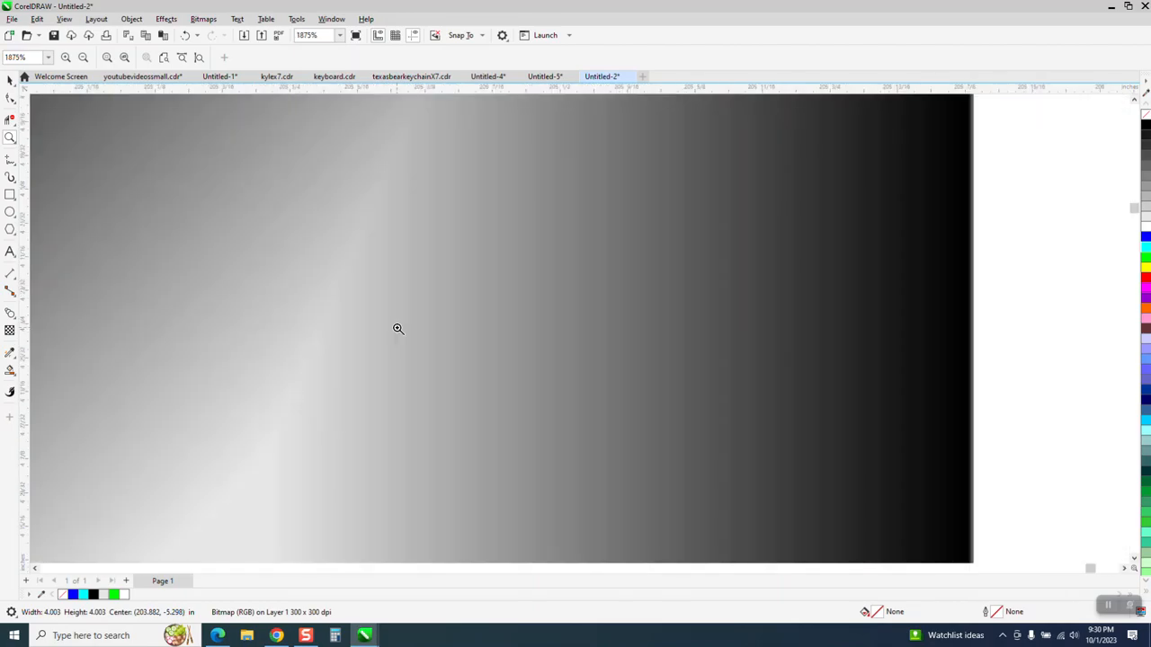
scroll(413, 252, "down", 1)
scroll(413, 253, "down", 4)
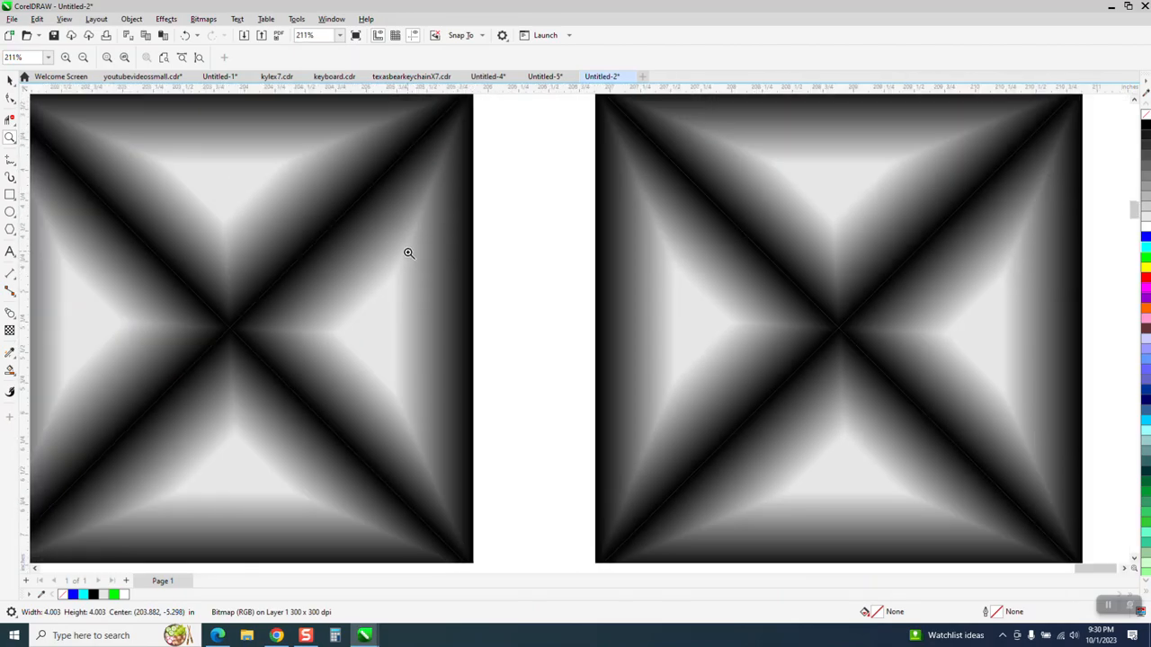
scroll(408, 254, "down", 1)
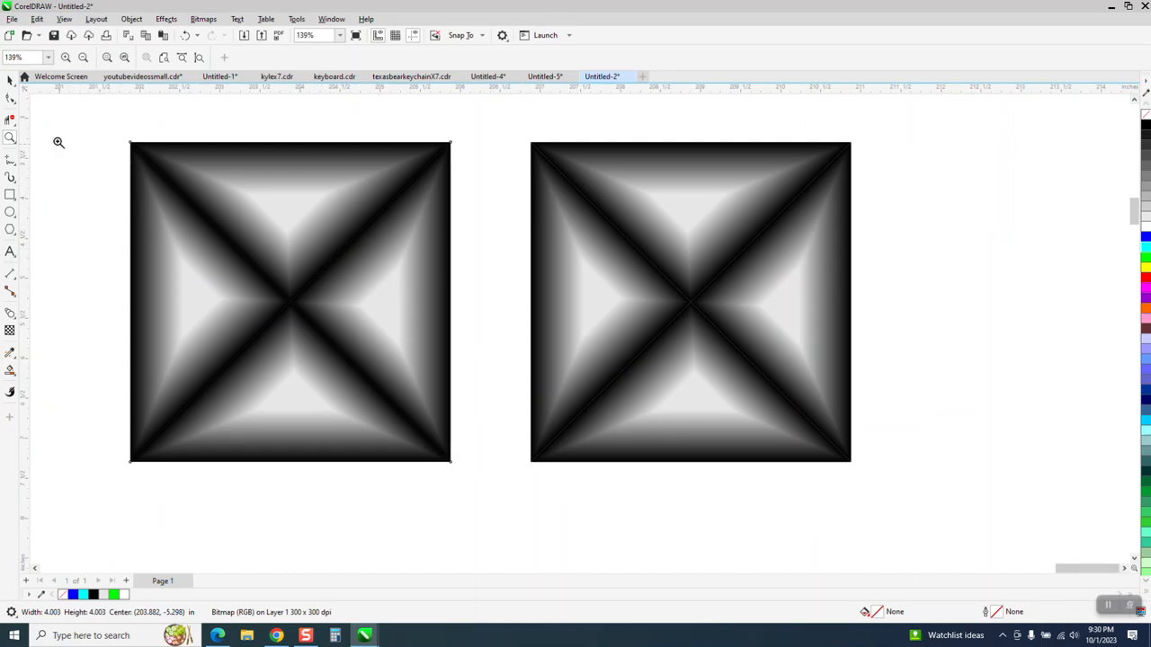
scroll(424, 315, "down", 6)
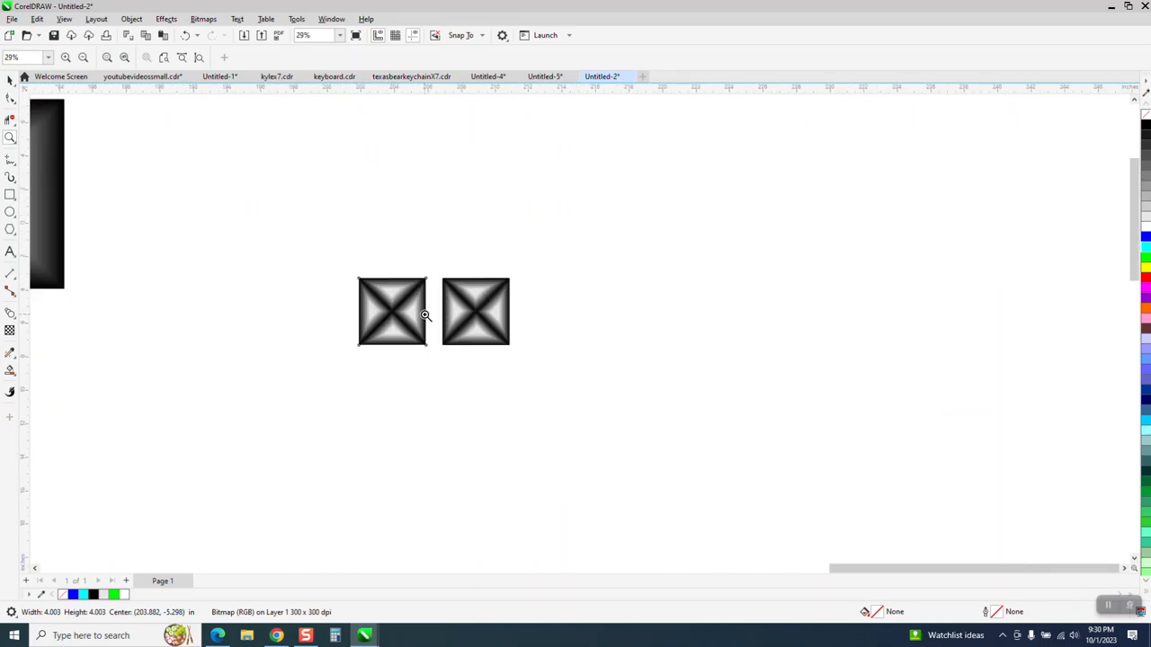
scroll(425, 314, "down", 1)
left_click_drag(63, 233, 250, 317)
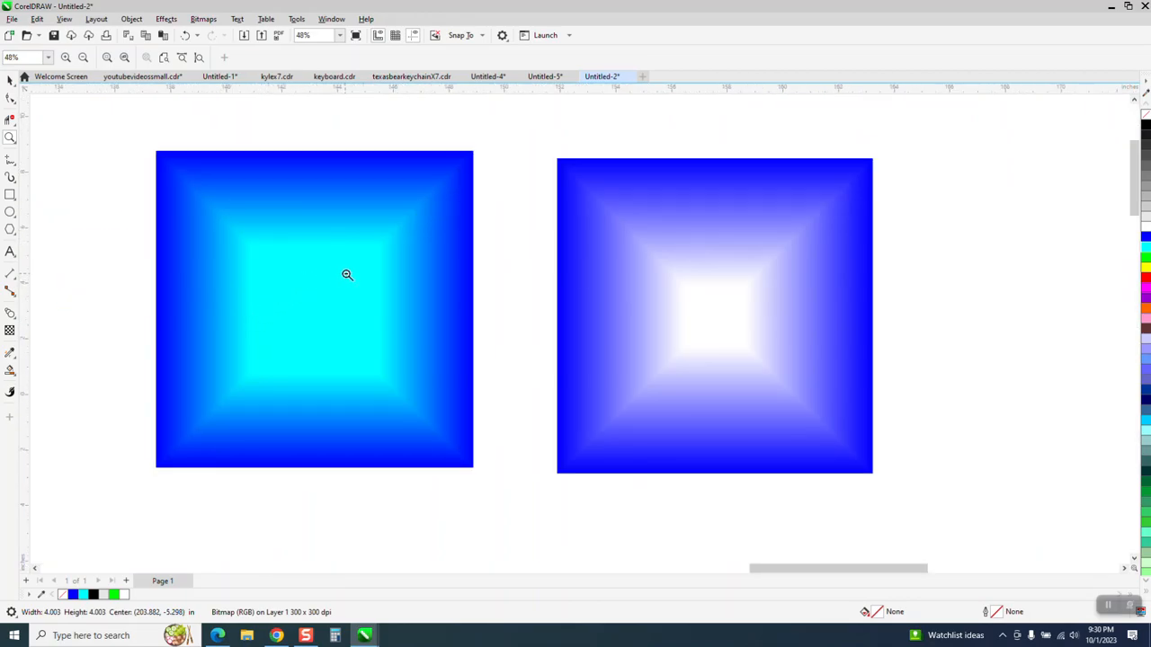